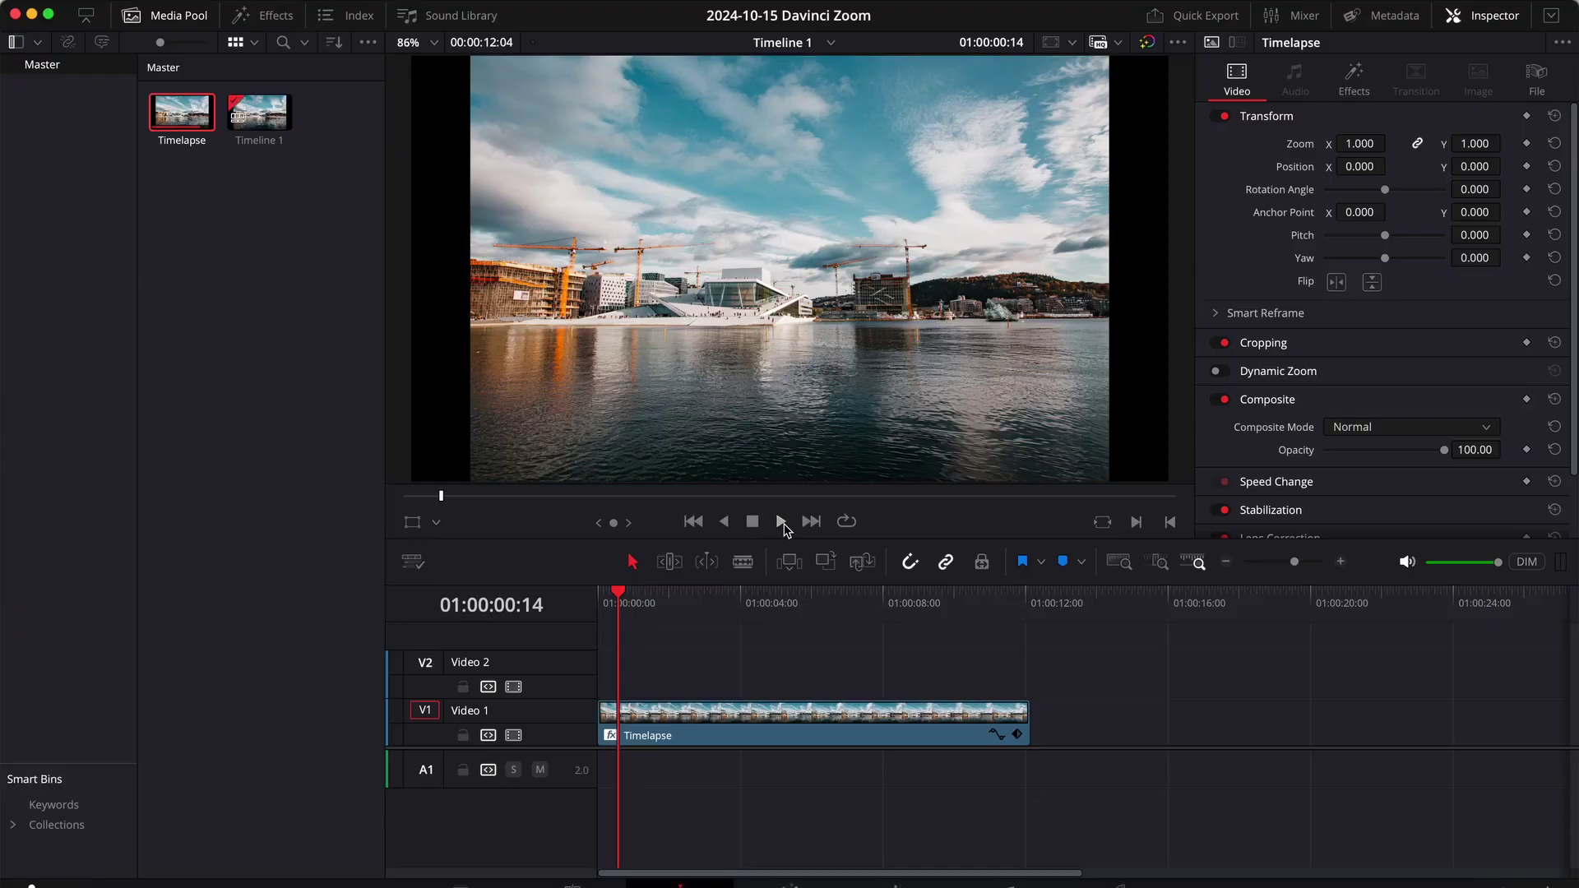
- Preview the timelapse playback, then bring the playhead back near its start
{"action": "left_click", "coordinate": [780, 521]}
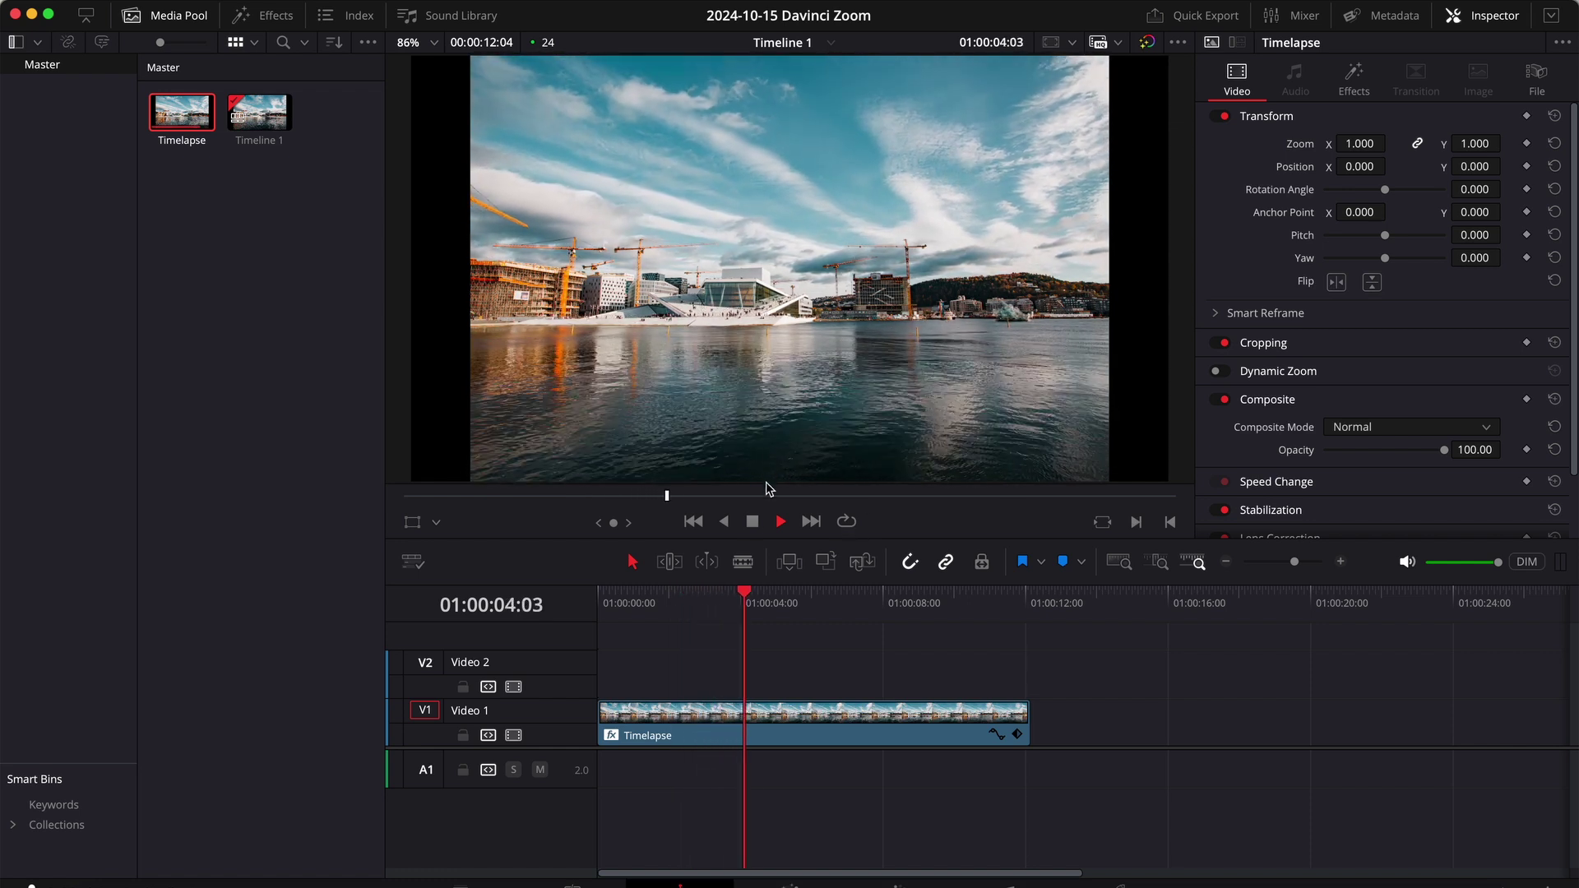
{"action": "left_click", "coordinate": [752, 521]}
{"action": "left_click_drag", "start_coordinate": [730, 605], "coordinate": [662, 605]}
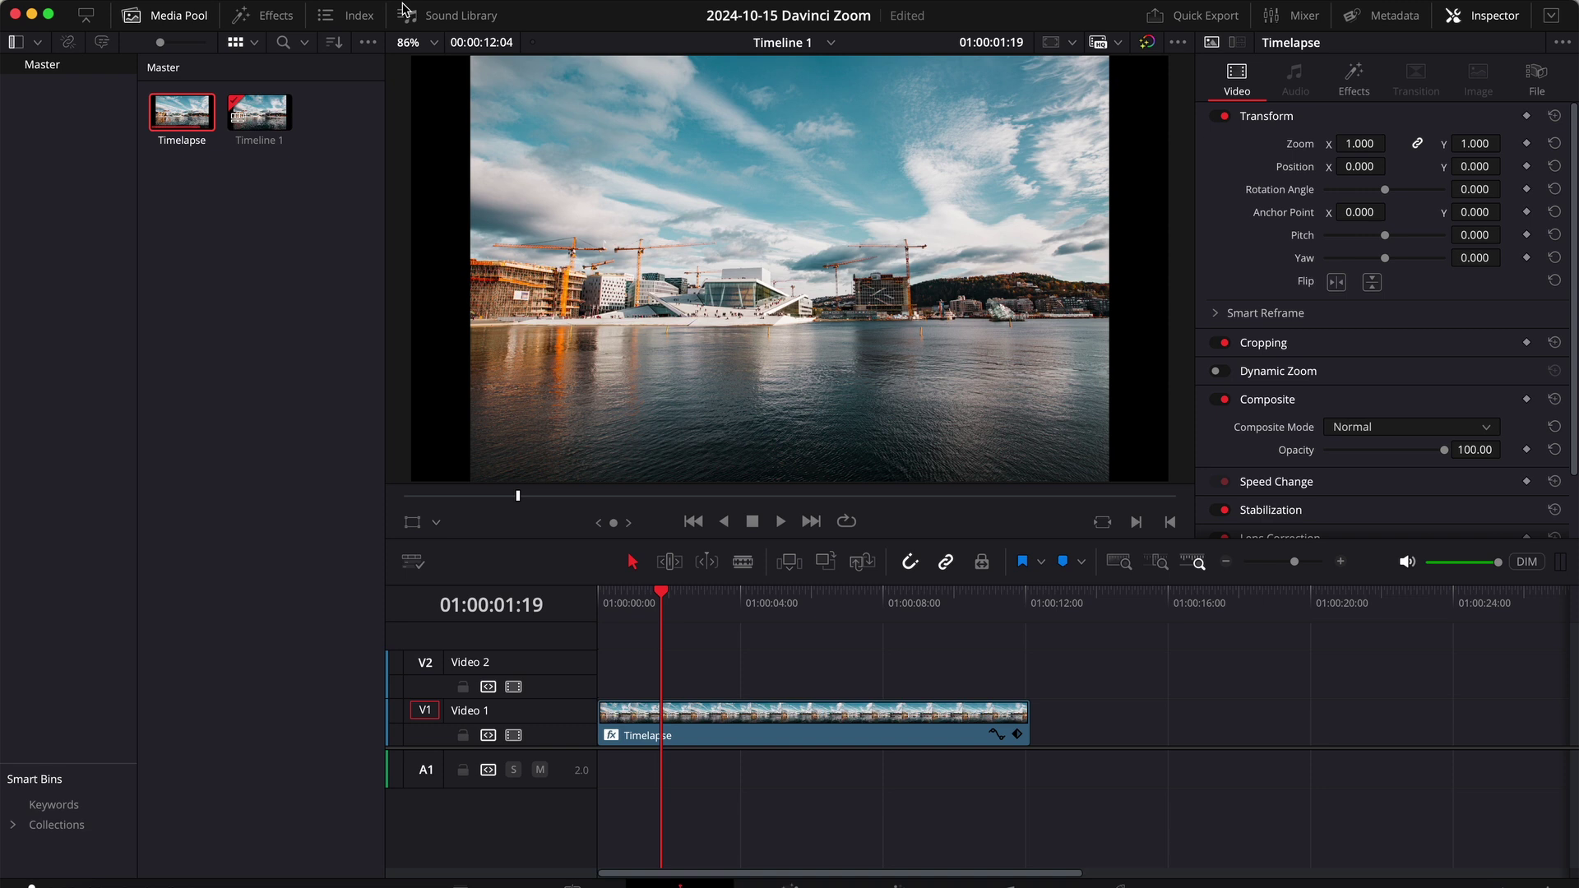
- Drop an Adjustment Clip from the Toolbox onto Video 2 and extend it to the timelapse's end
{"action": "left_click", "coordinate": [272, 15]}
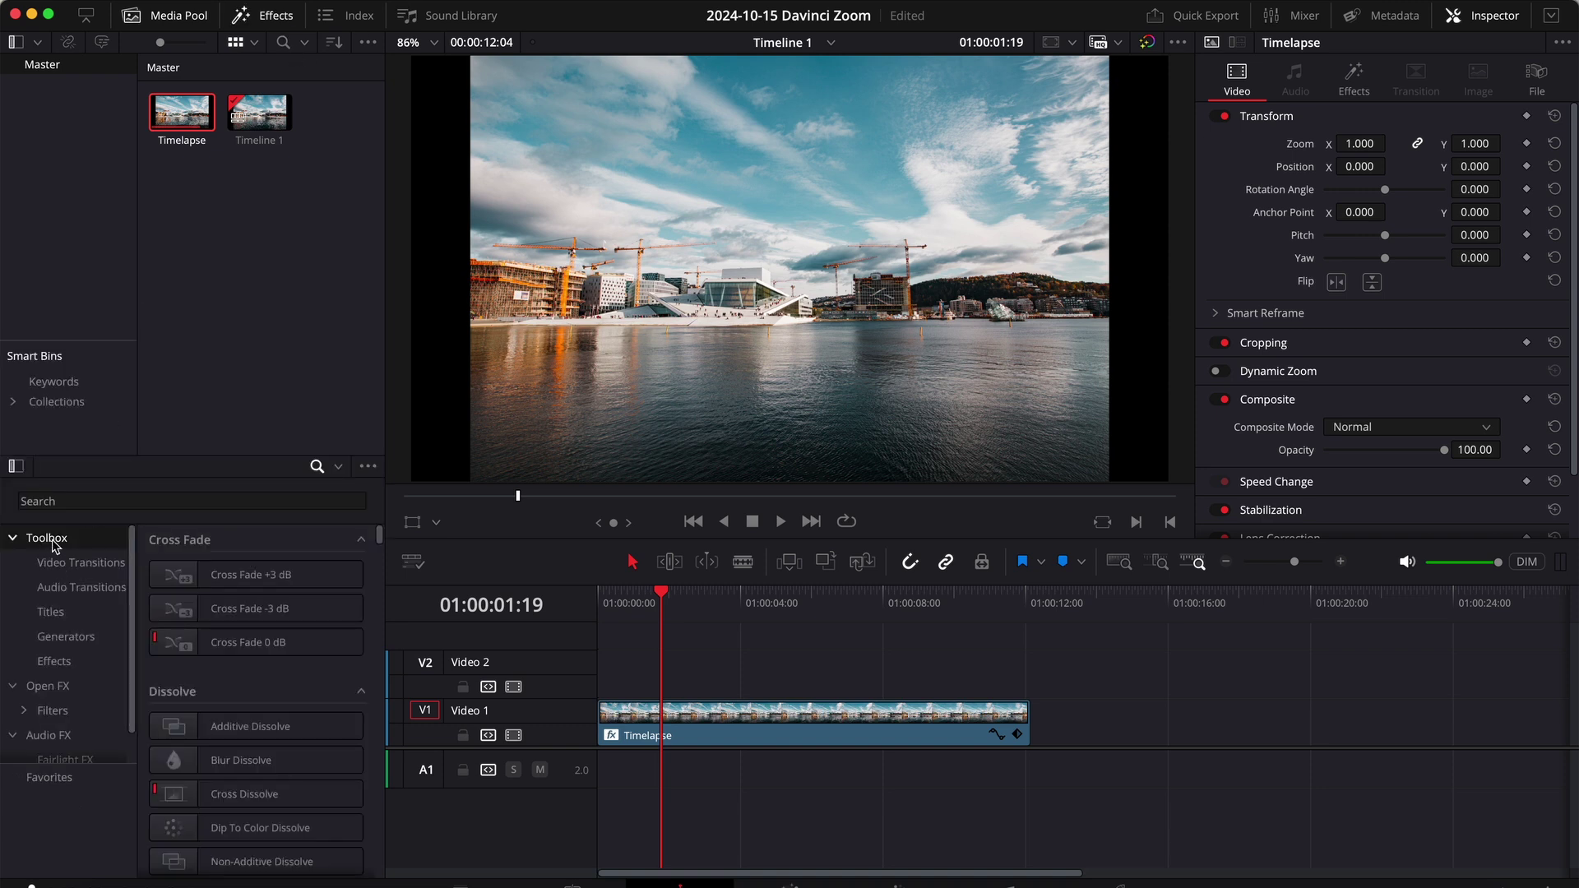
{"action": "left_click", "coordinate": [54, 661]}
{"action": "left_click_drag", "start_coordinate": [227, 575], "coordinate": [600, 678]}
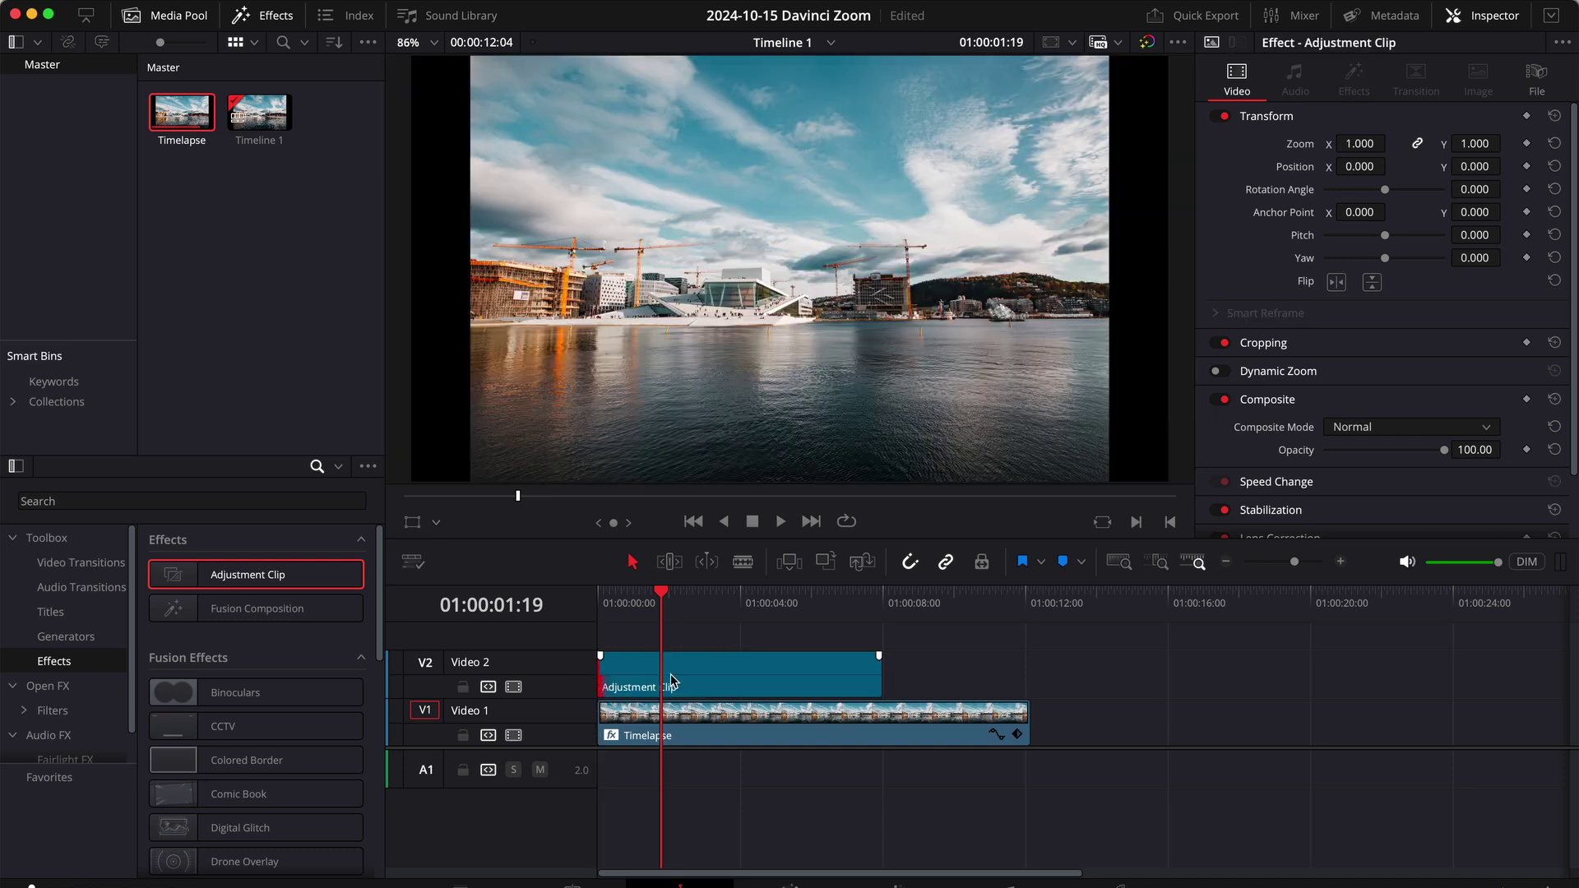
{"action": "left_click", "coordinate": [816, 677]}
{"action": "left_click_drag", "start_coordinate": [875, 676], "coordinate": [1028, 676]}
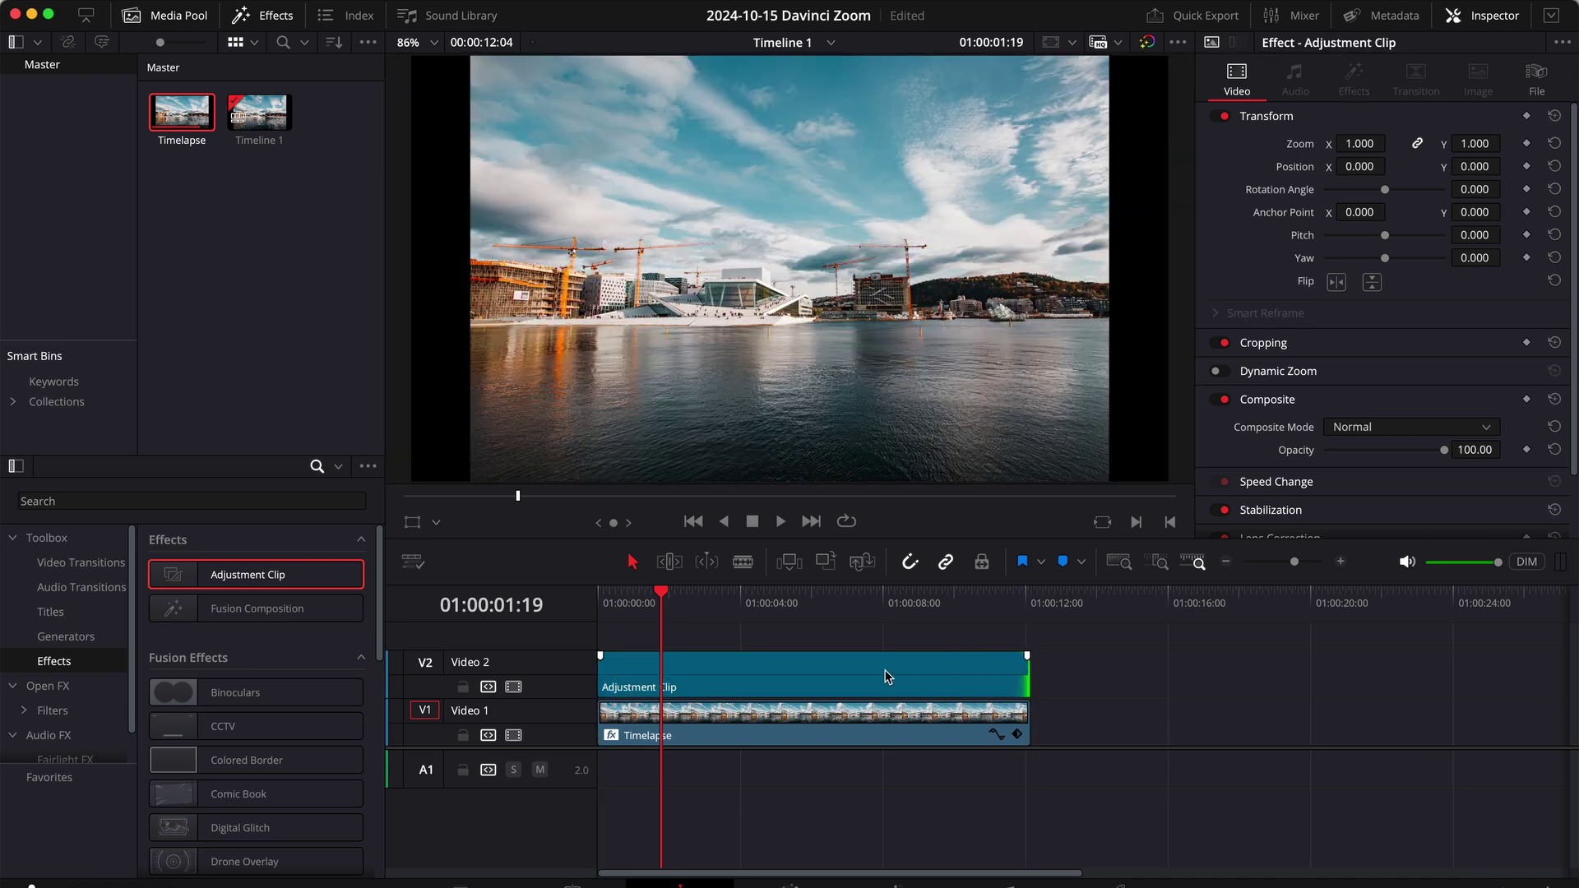
- In Fusion, add a Transform (Xf) node found via 'tran' and place Transform1 midway between MediaIn1 and MediaOut1
{"action": "left_click", "coordinate": [773, 885]}
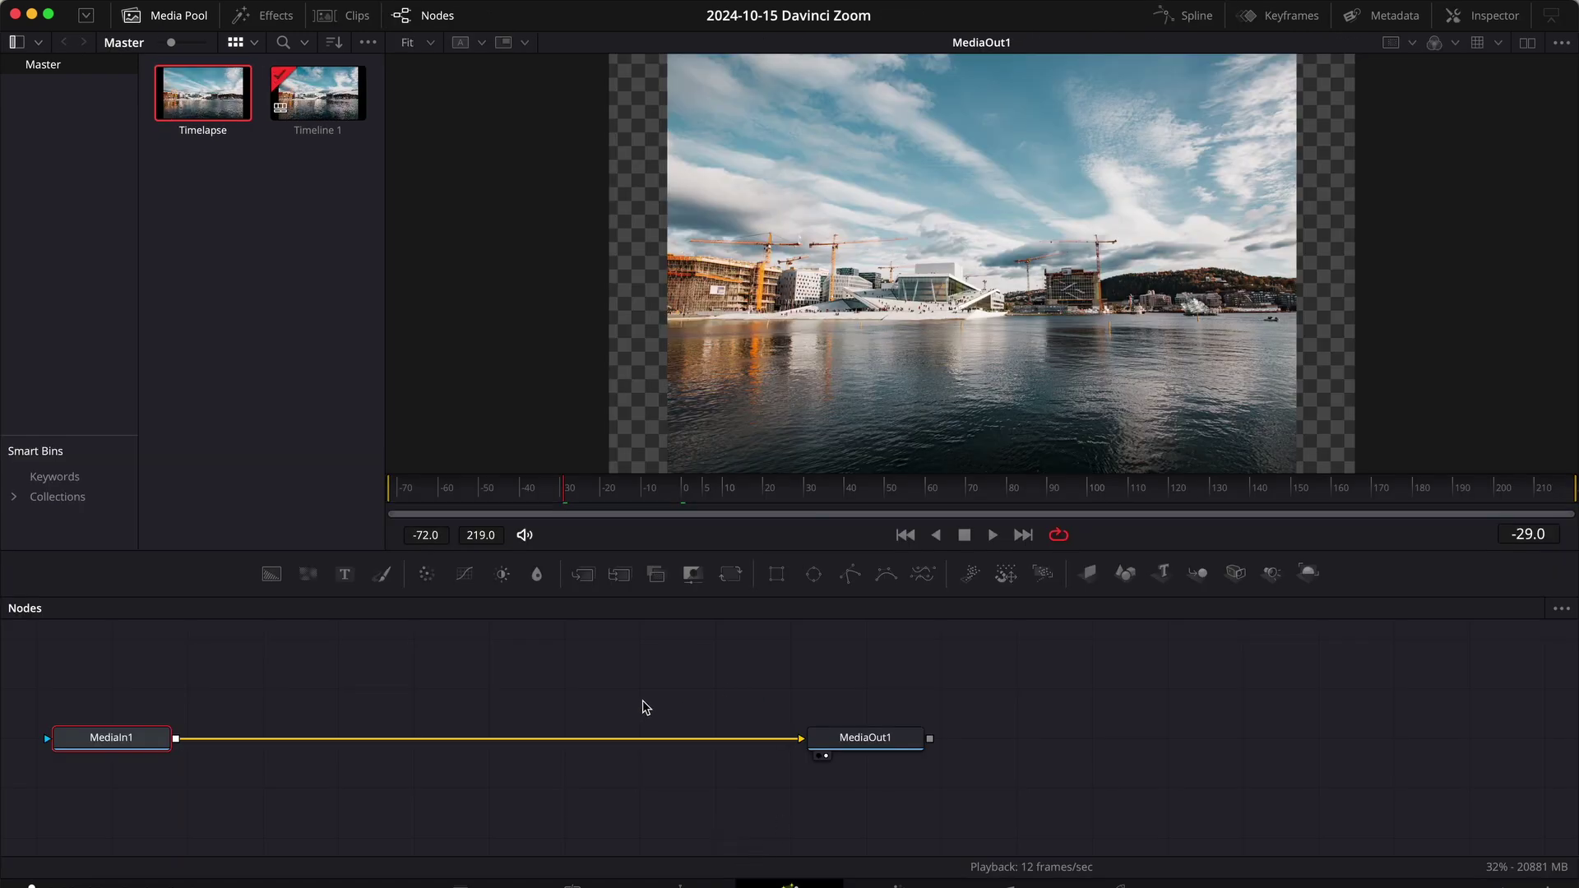
{"action": "key", "text": "shift+space"}
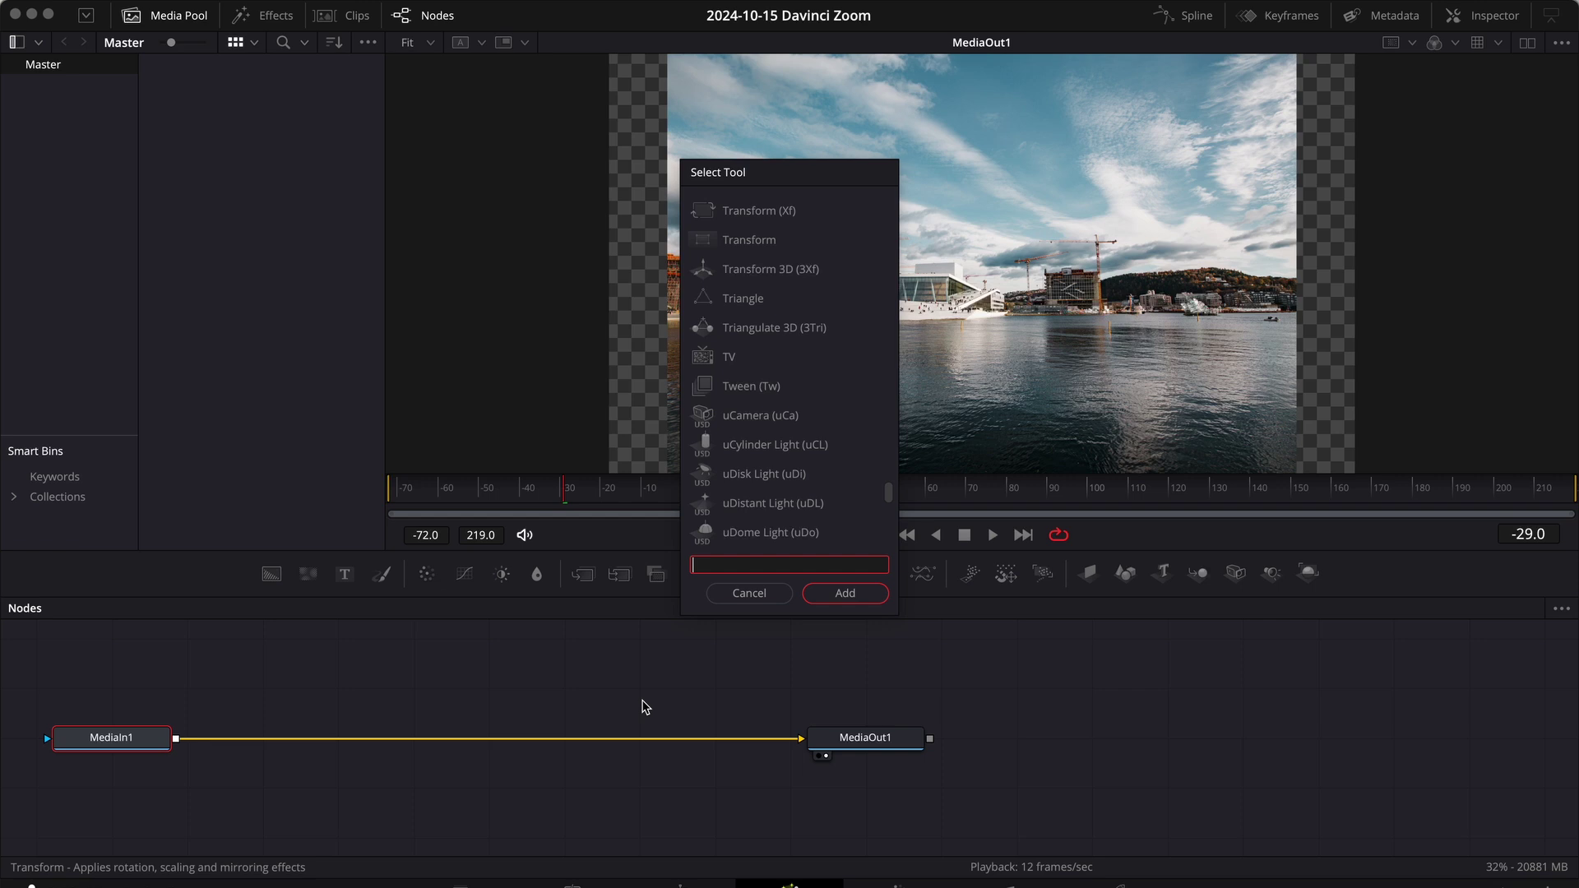
{"action": "type", "text": "tran"}
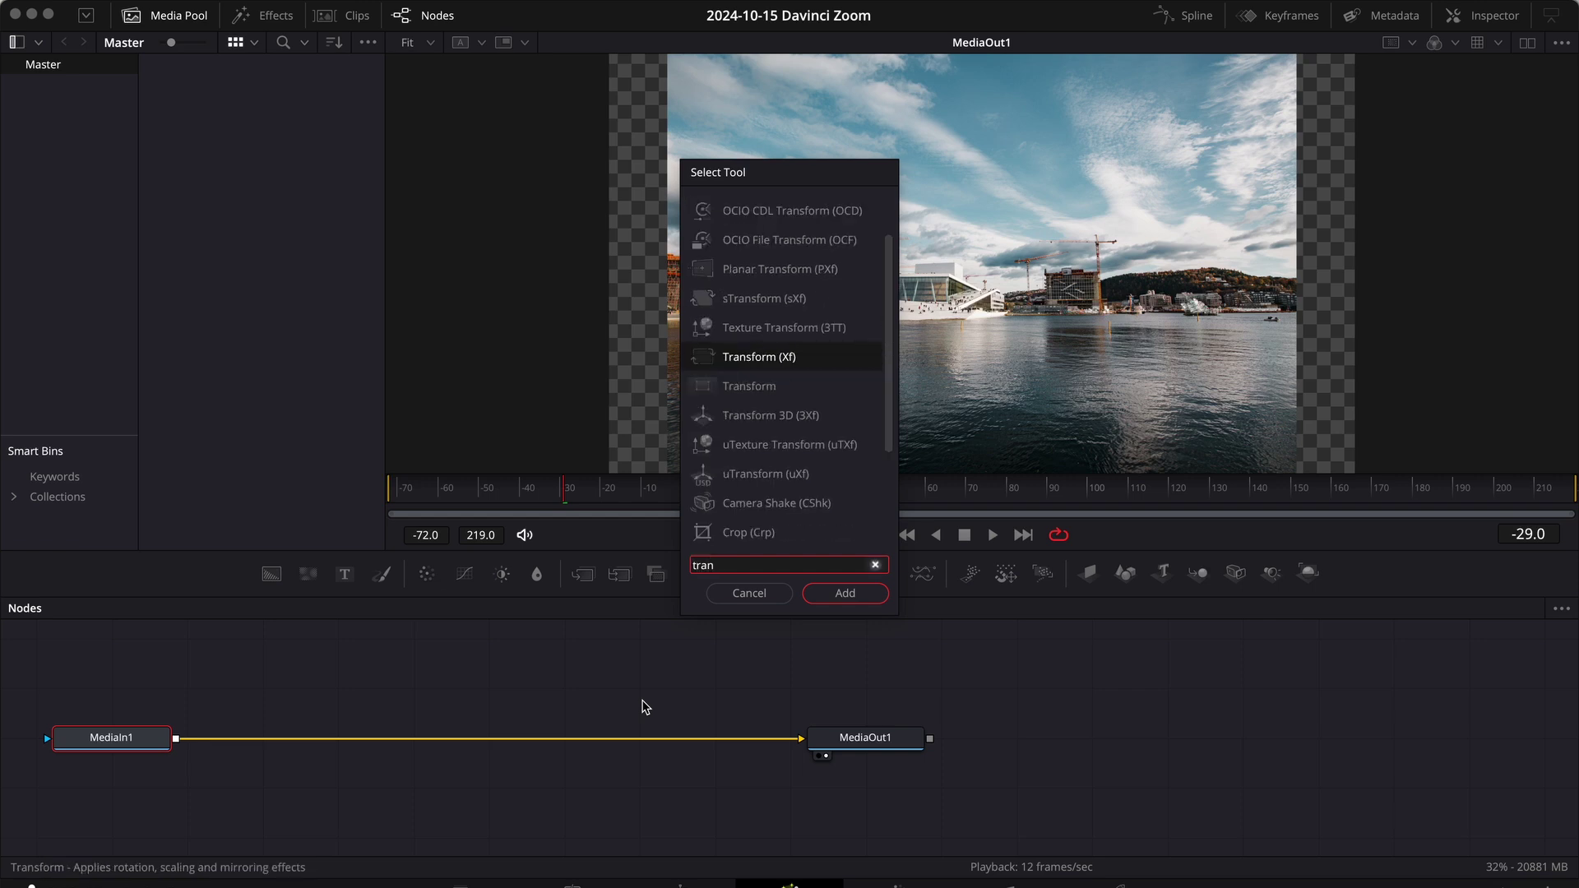
{"action": "left_click", "coordinate": [835, 598]}
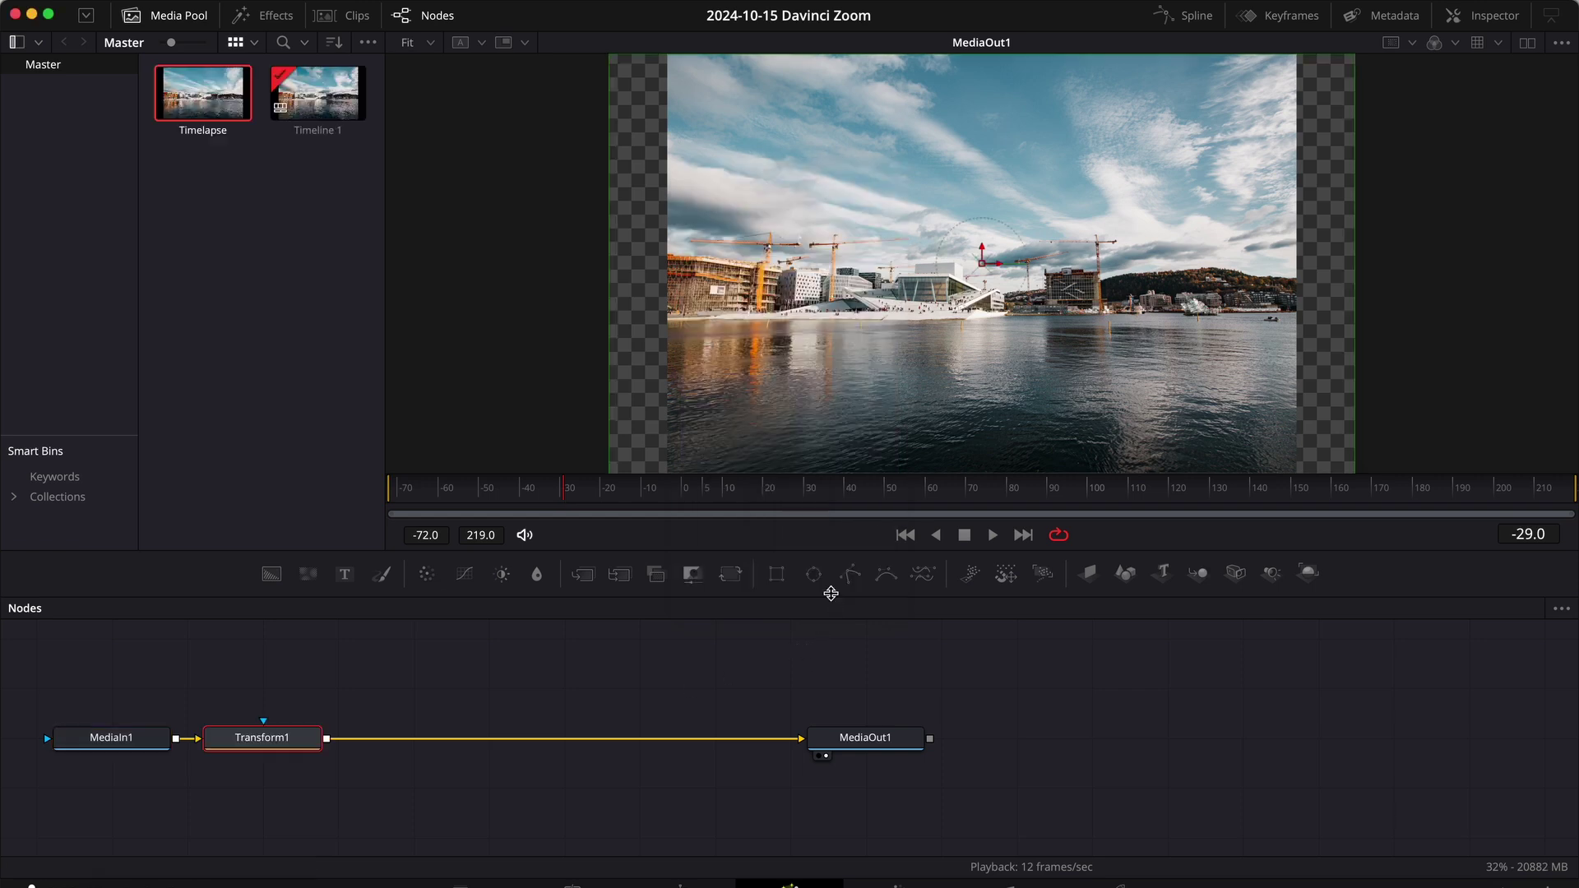
{"action": "left_click_drag", "start_coordinate": [289, 742], "coordinate": [484, 745]}
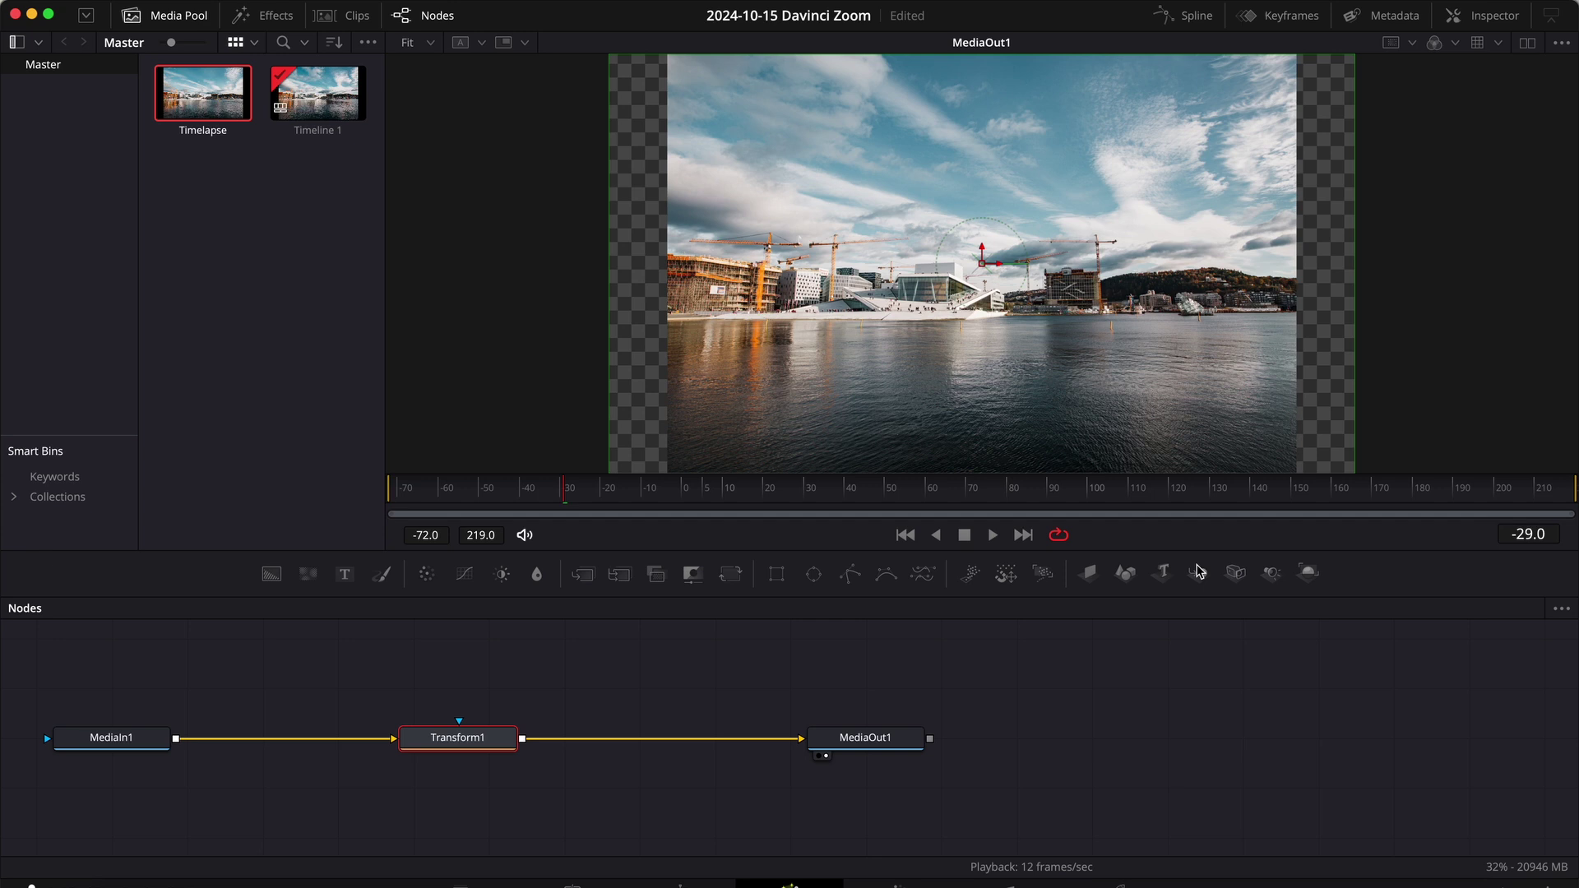
- Show Transform1's settings and set starting Center and Size keyframes at frame 40
{"action": "left_click", "coordinate": [1481, 16]}
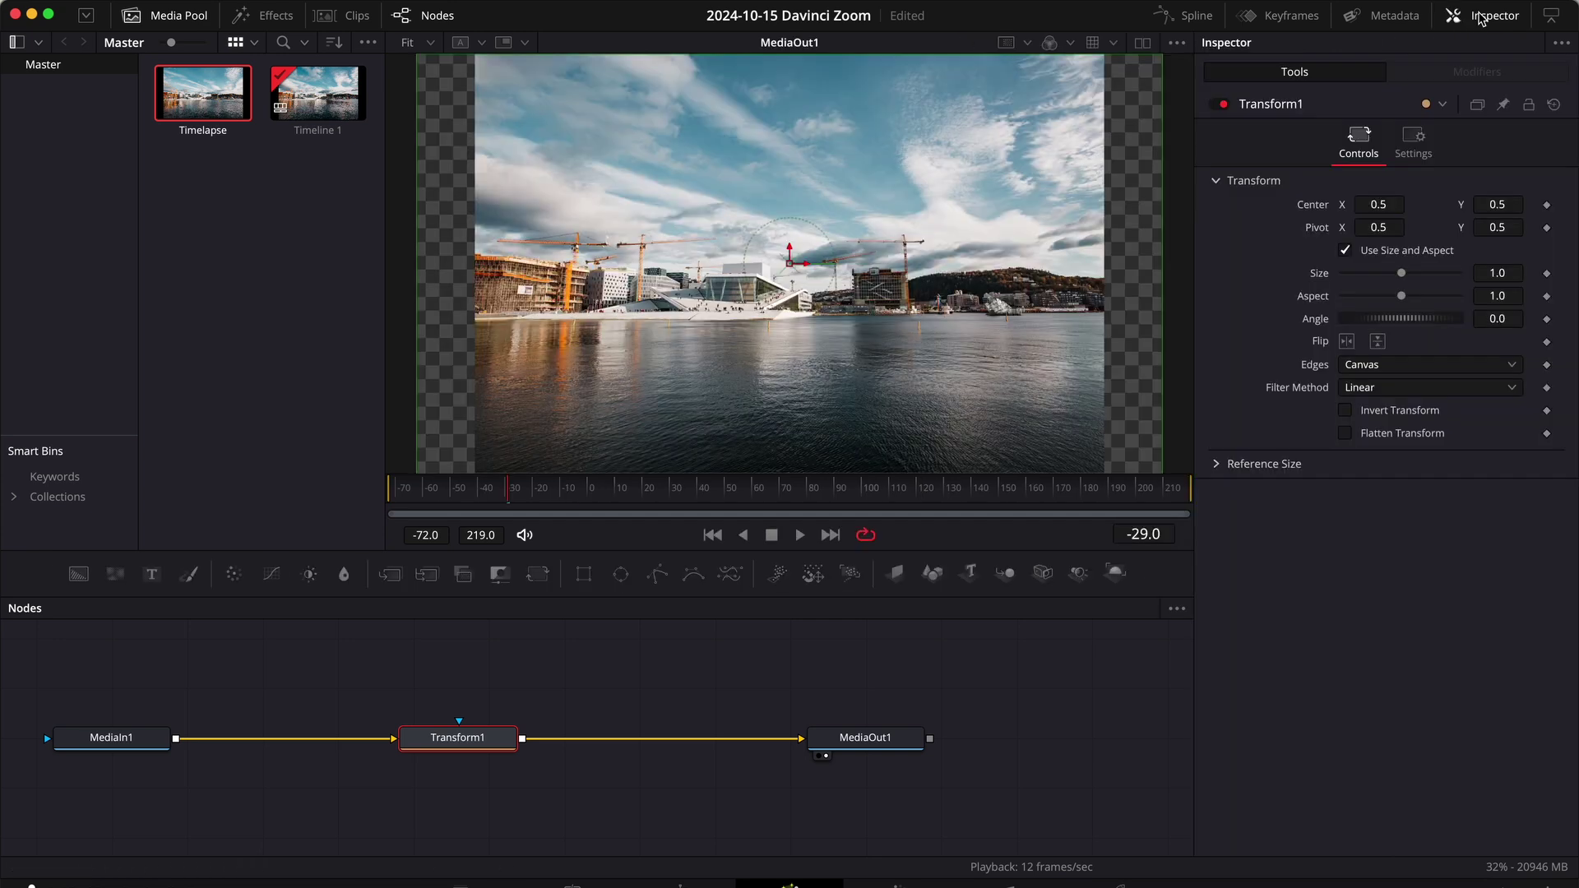
{"action": "left_click", "coordinate": [700, 491]}
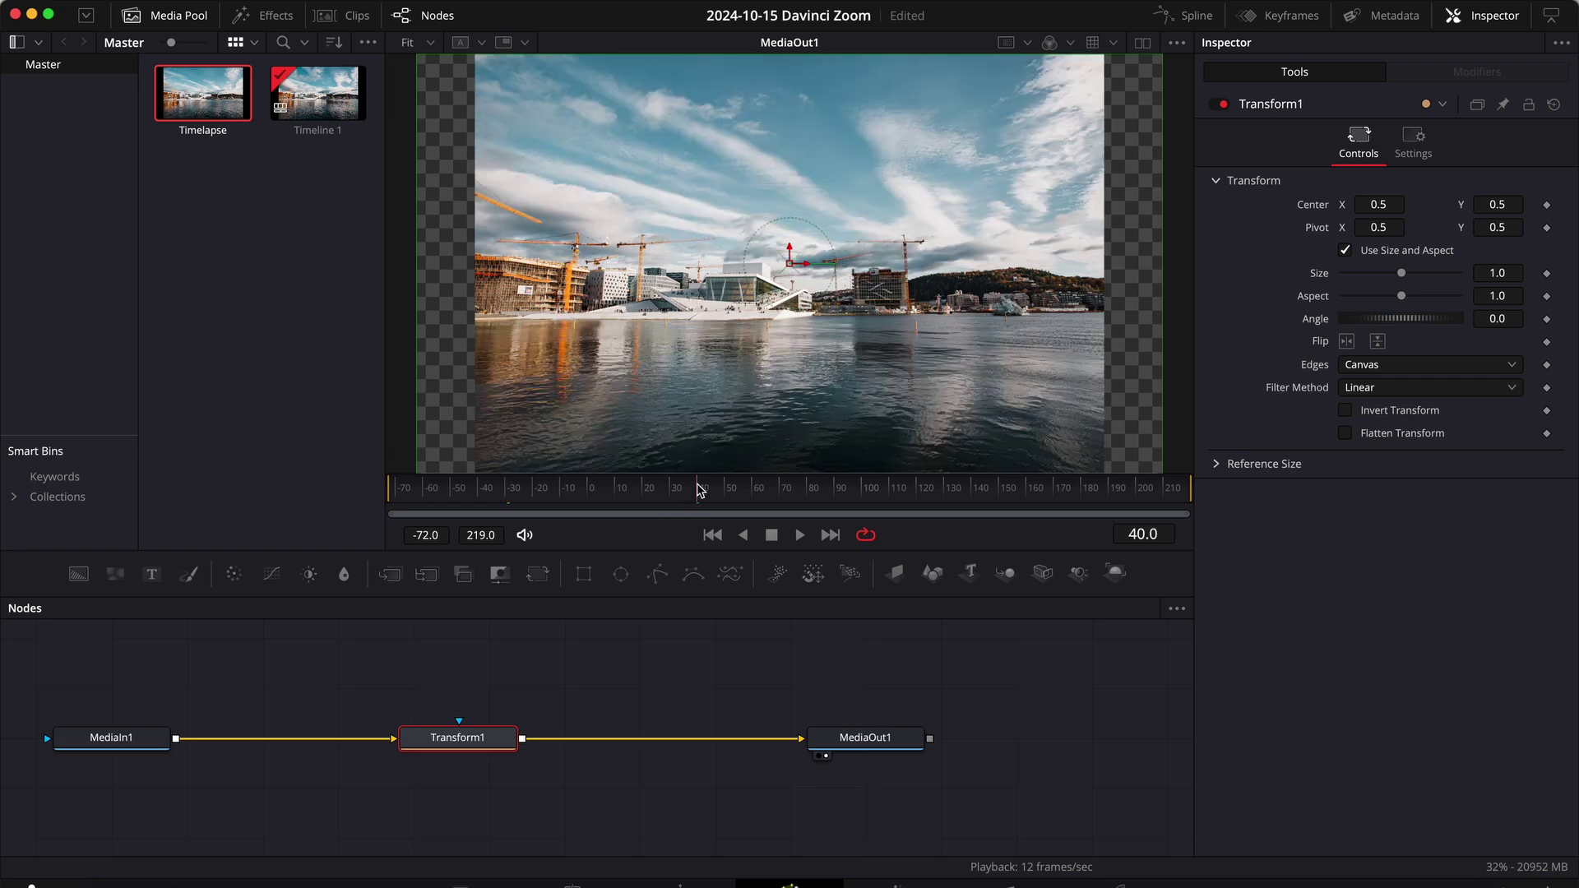
{"action": "left_click", "coordinate": [1546, 205]}
{"action": "left_click", "coordinate": [1546, 273]}
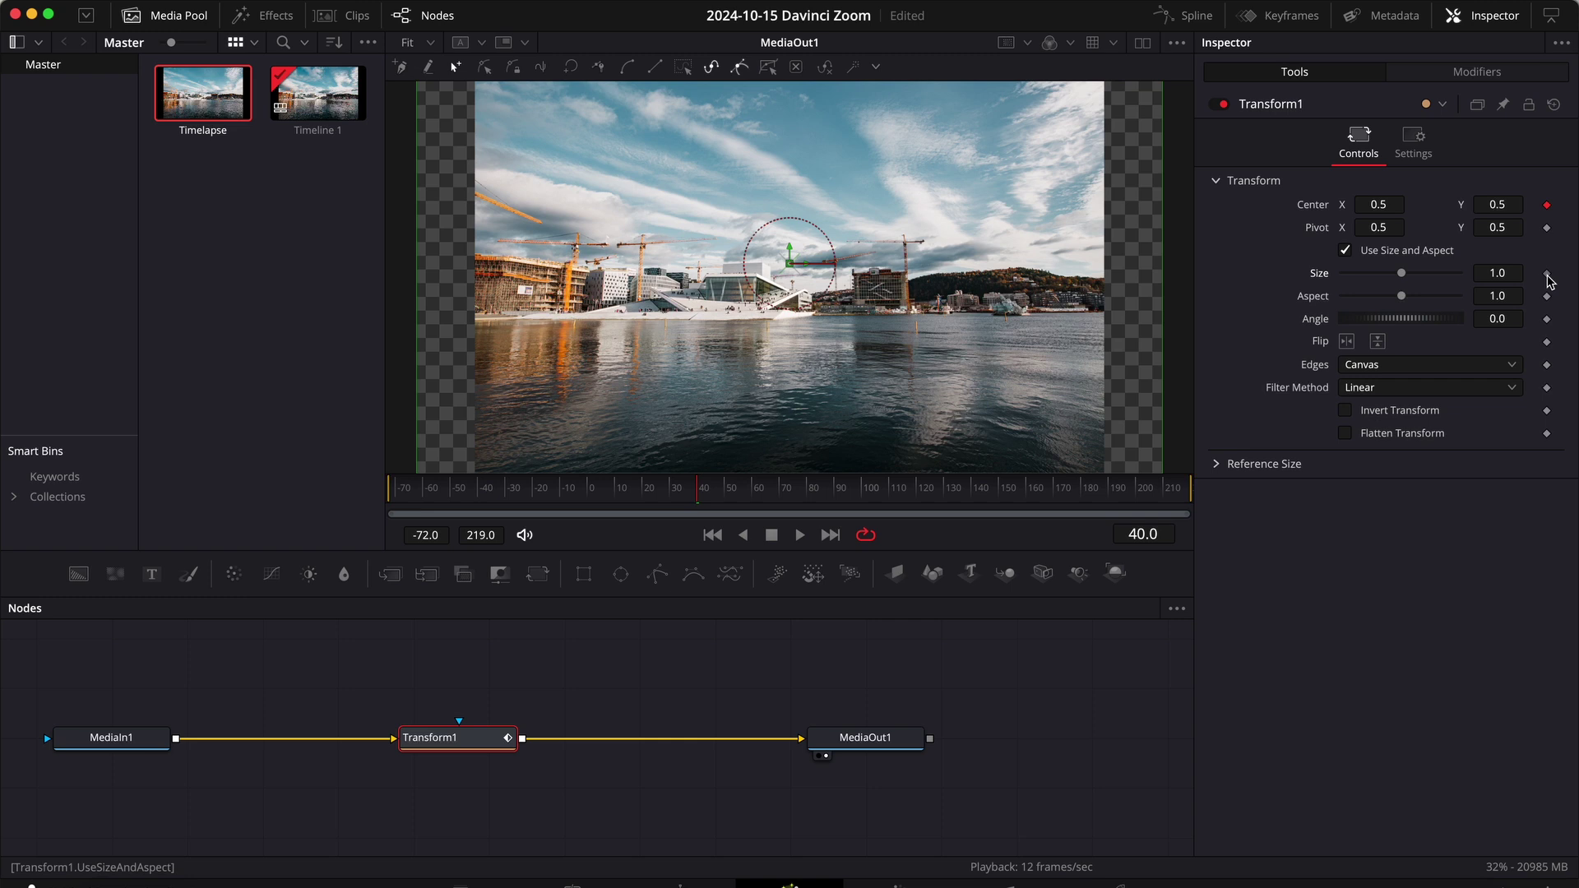
- At frame 50, set Size to 2.27 and shift Center to 0.78, 0.425
{"action": "left_click", "coordinate": [725, 494]}
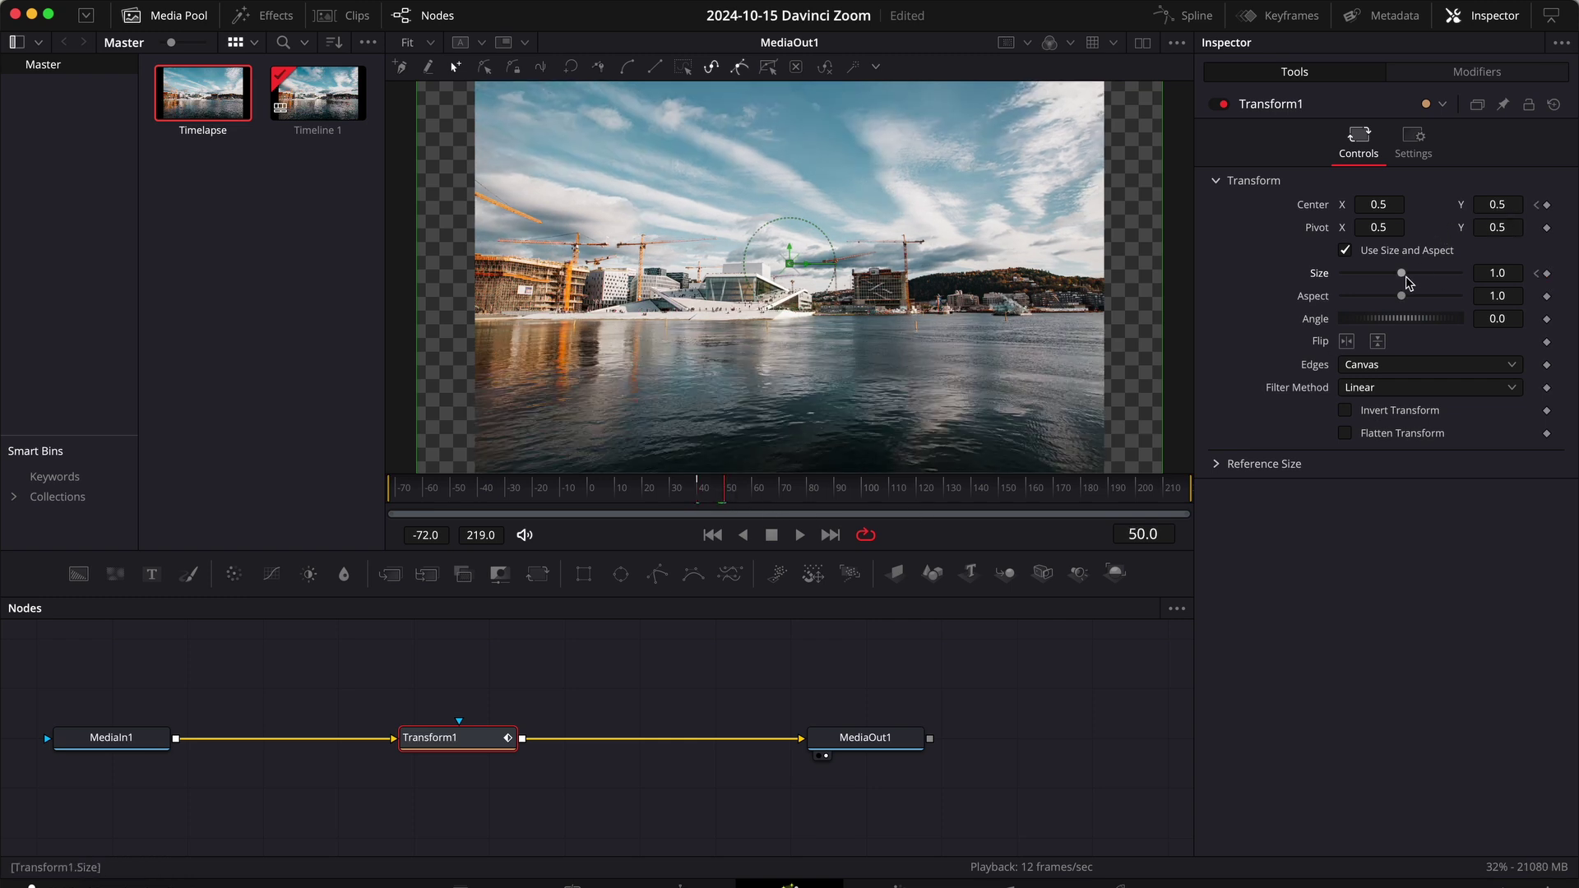
{"action": "left_click_drag", "start_coordinate": [1401, 274], "coordinate": [1421, 278]}
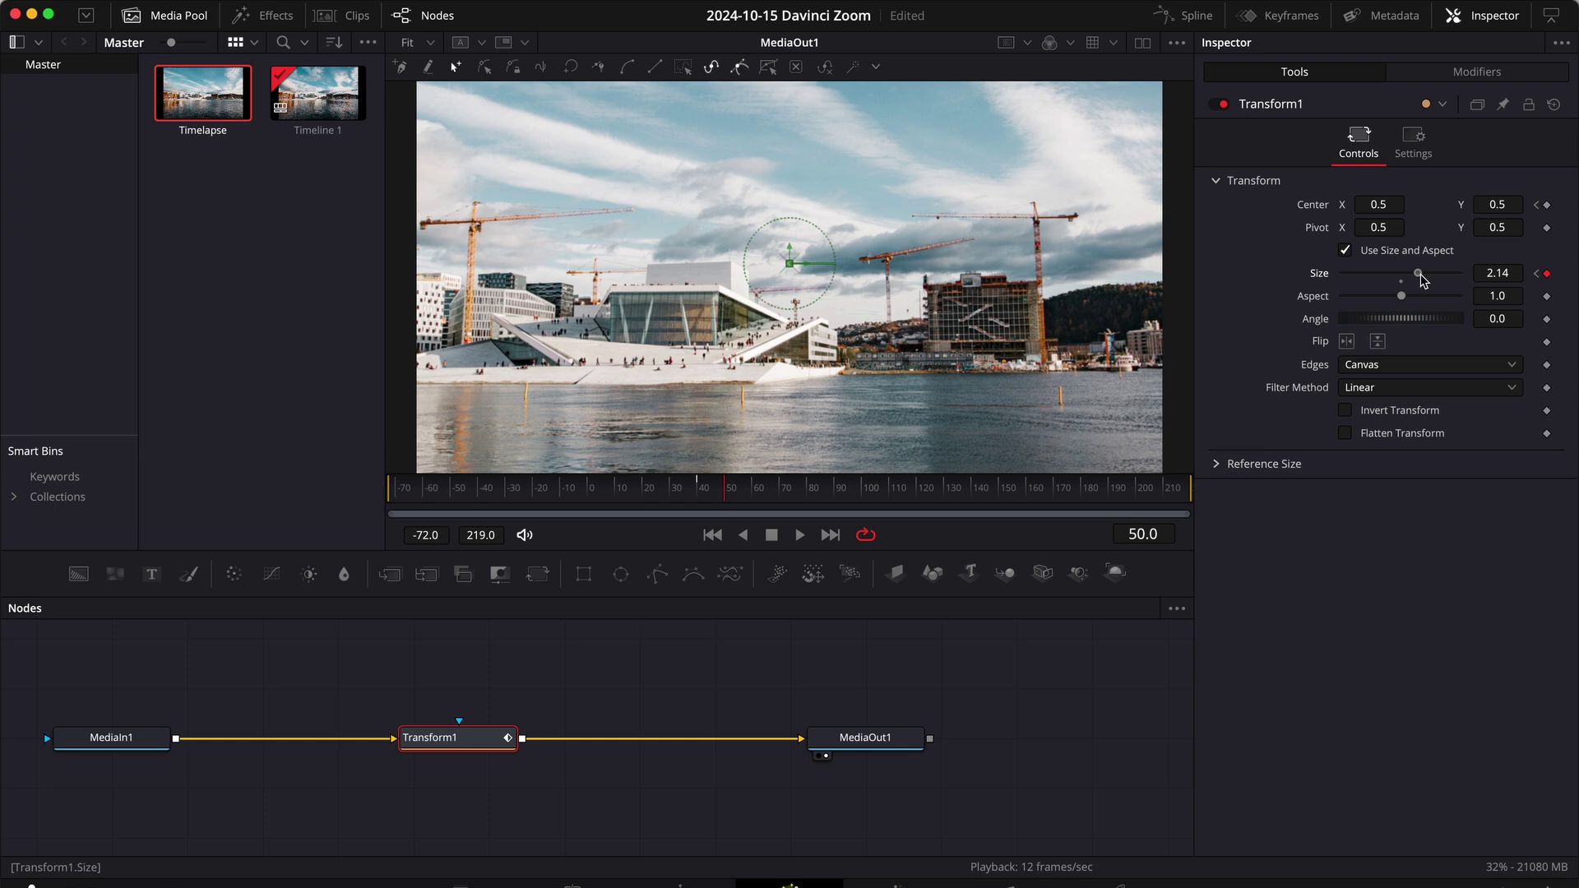
{"action": "left_click_drag", "start_coordinate": [1422, 282], "coordinate": [1424, 281]}
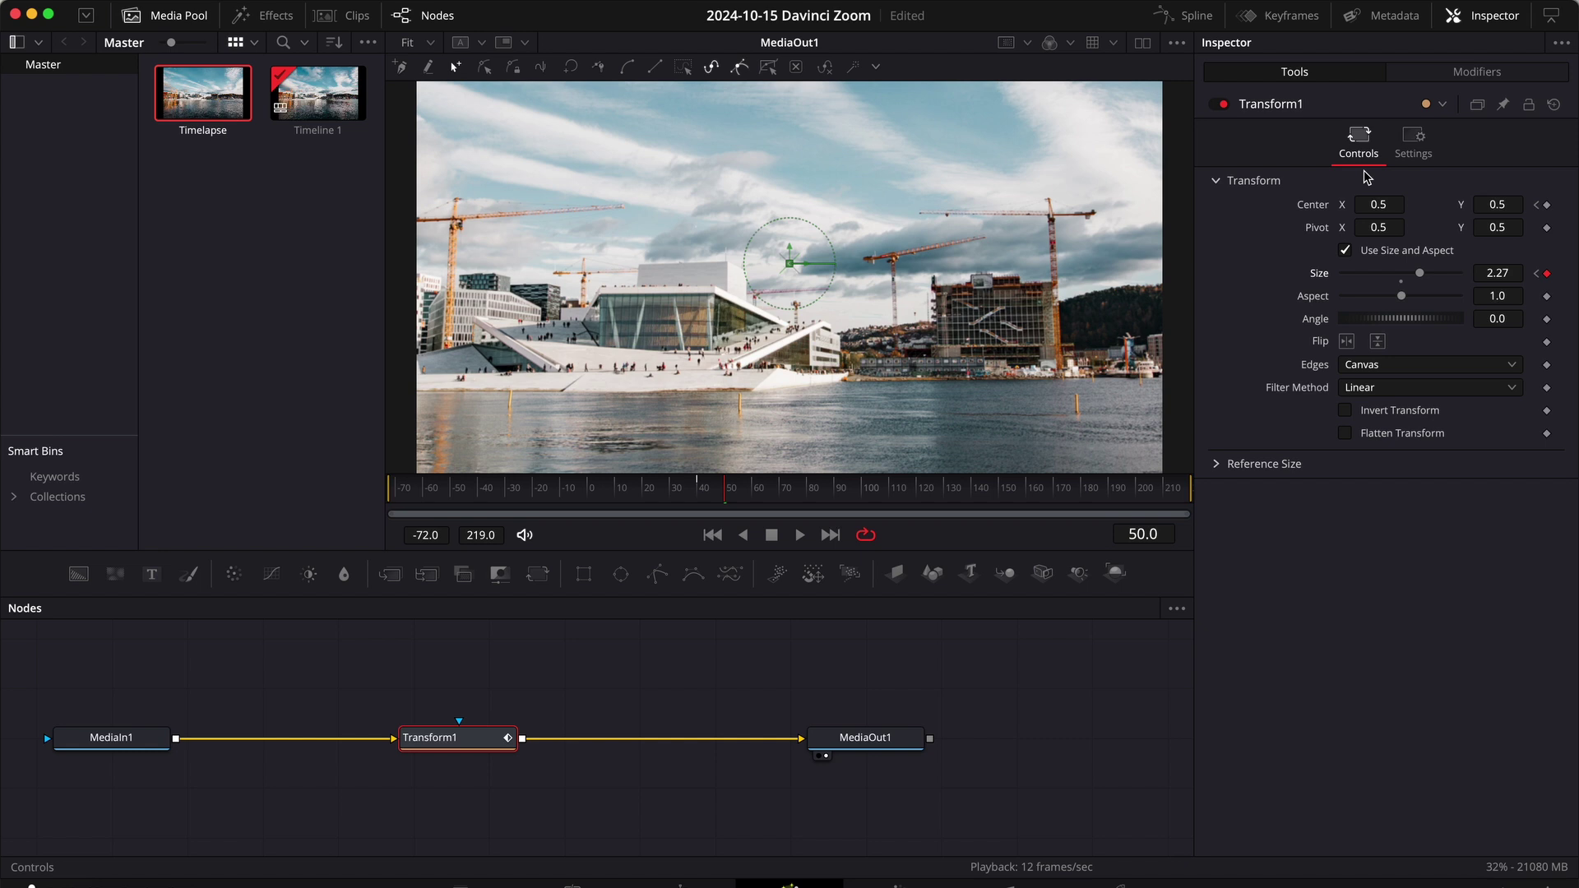
{"action": "left_click_drag", "start_coordinate": [1378, 204], "coordinate": [1474, 205]}
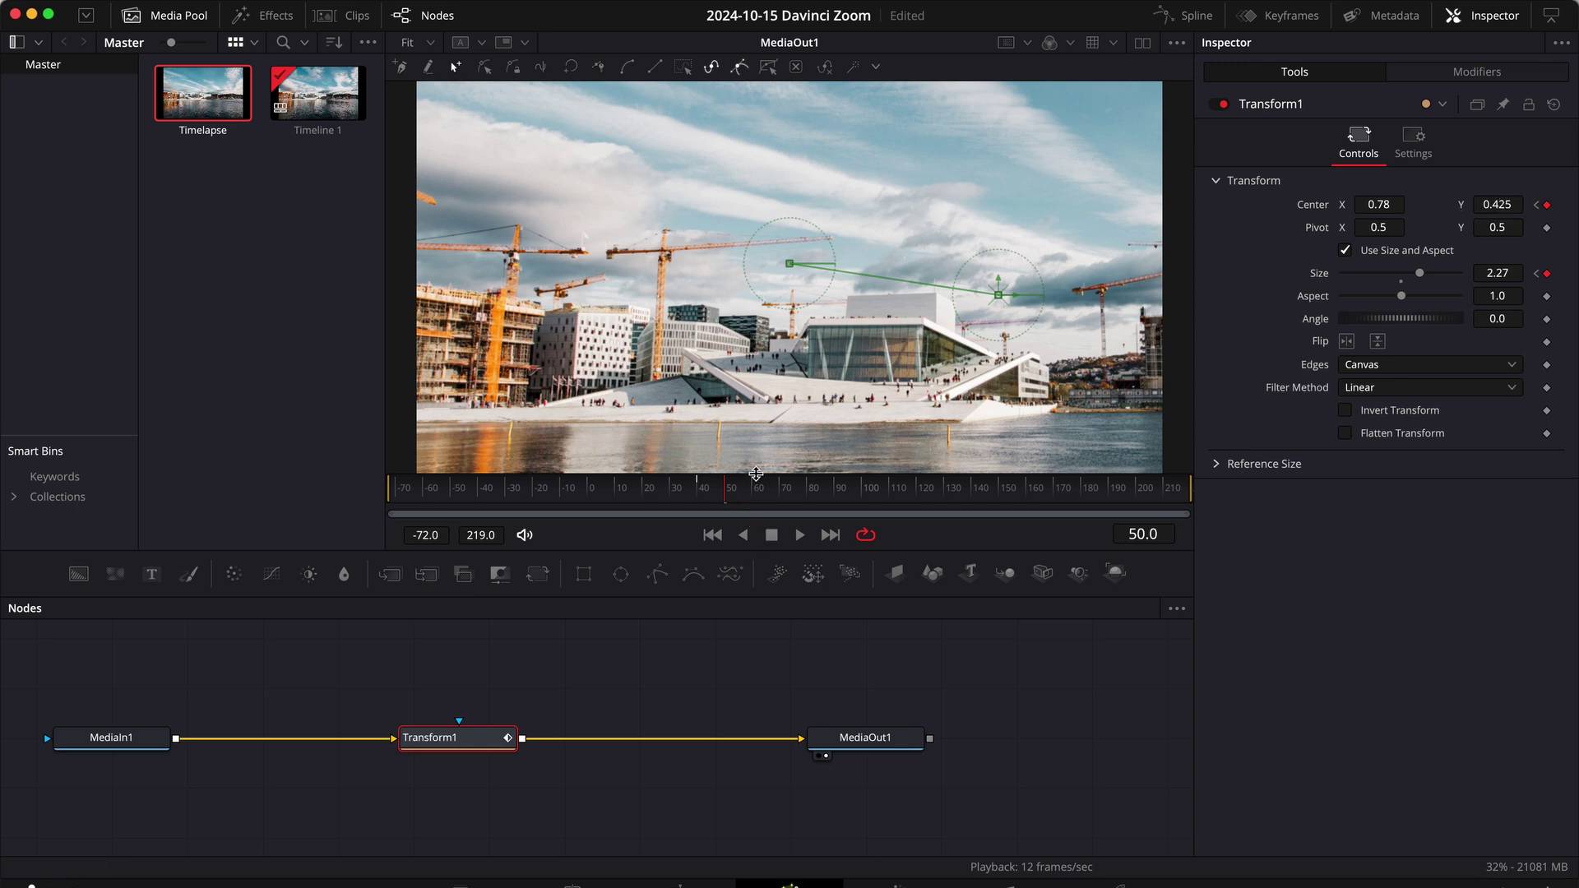
- Add Center and Size keyframes at frame 120 to hold the zoom
{"action": "left_click", "coordinate": [921, 491]}
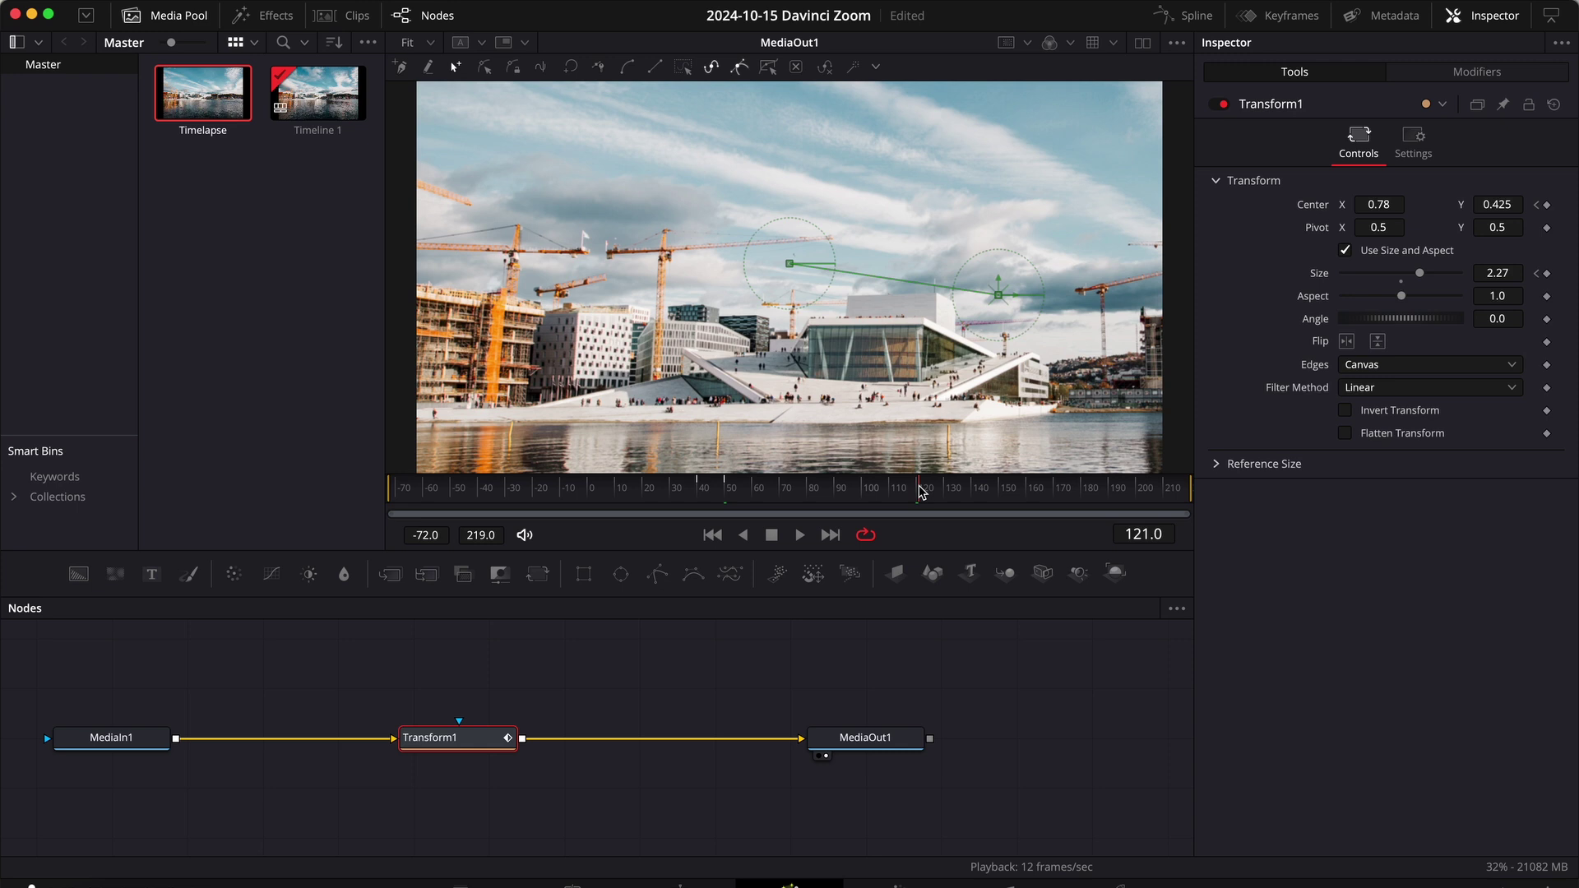
{"action": "left_click_drag", "start_coordinate": [921, 490], "coordinate": [917, 492]}
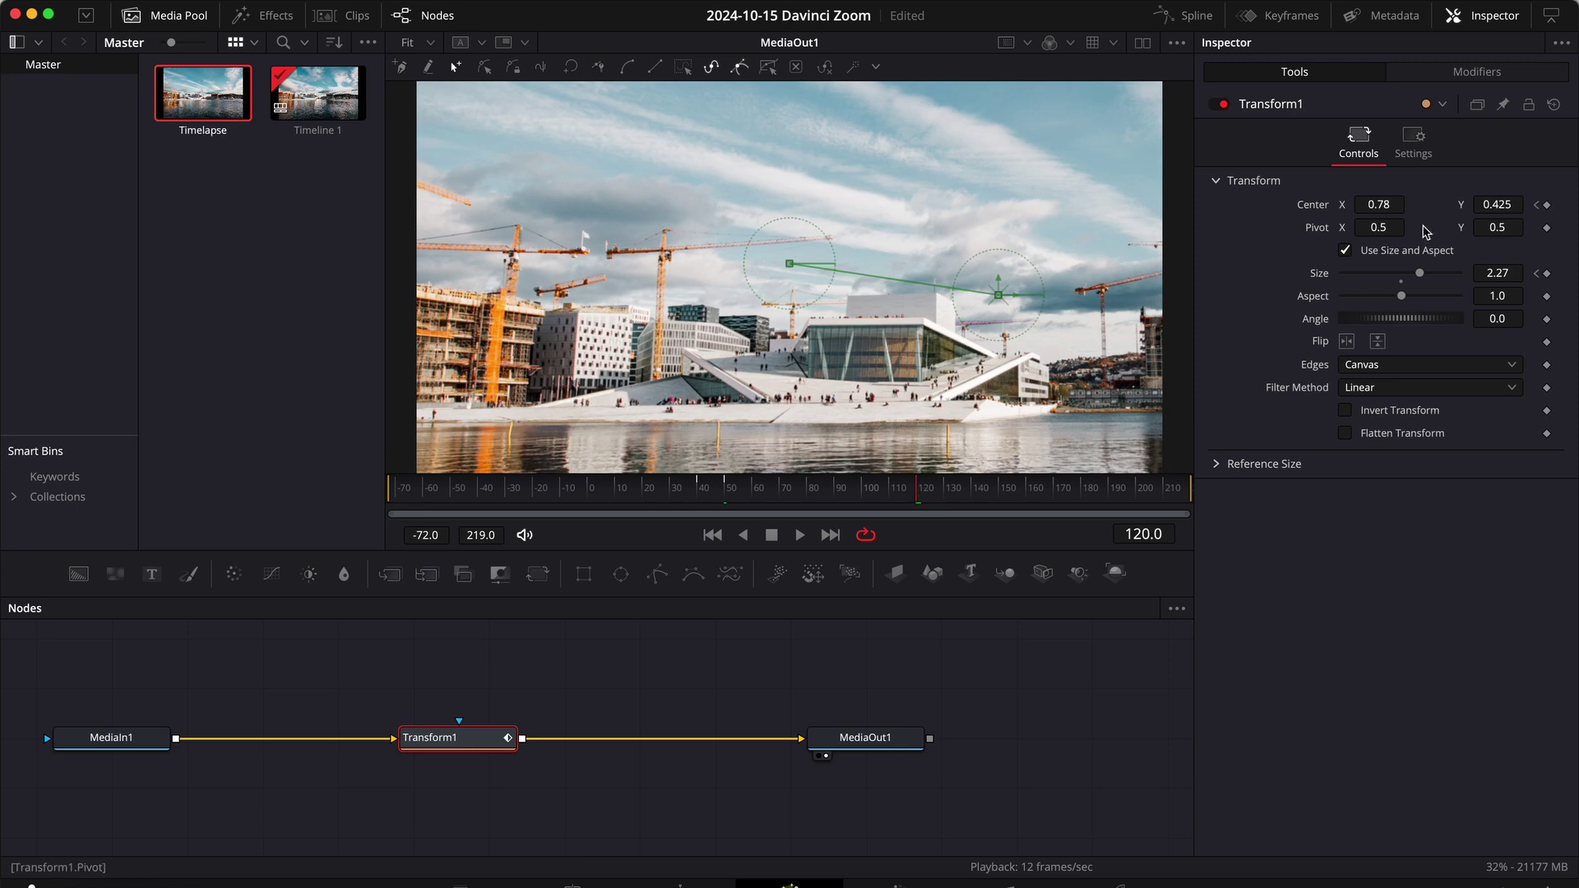
{"action": "left_click", "coordinate": [1547, 204]}
{"action": "left_click", "coordinate": [1547, 273]}
- At frame 130, set Center back to 0.5, 0.5 and Size to 1.0
{"action": "left_click", "coordinate": [944, 490]}
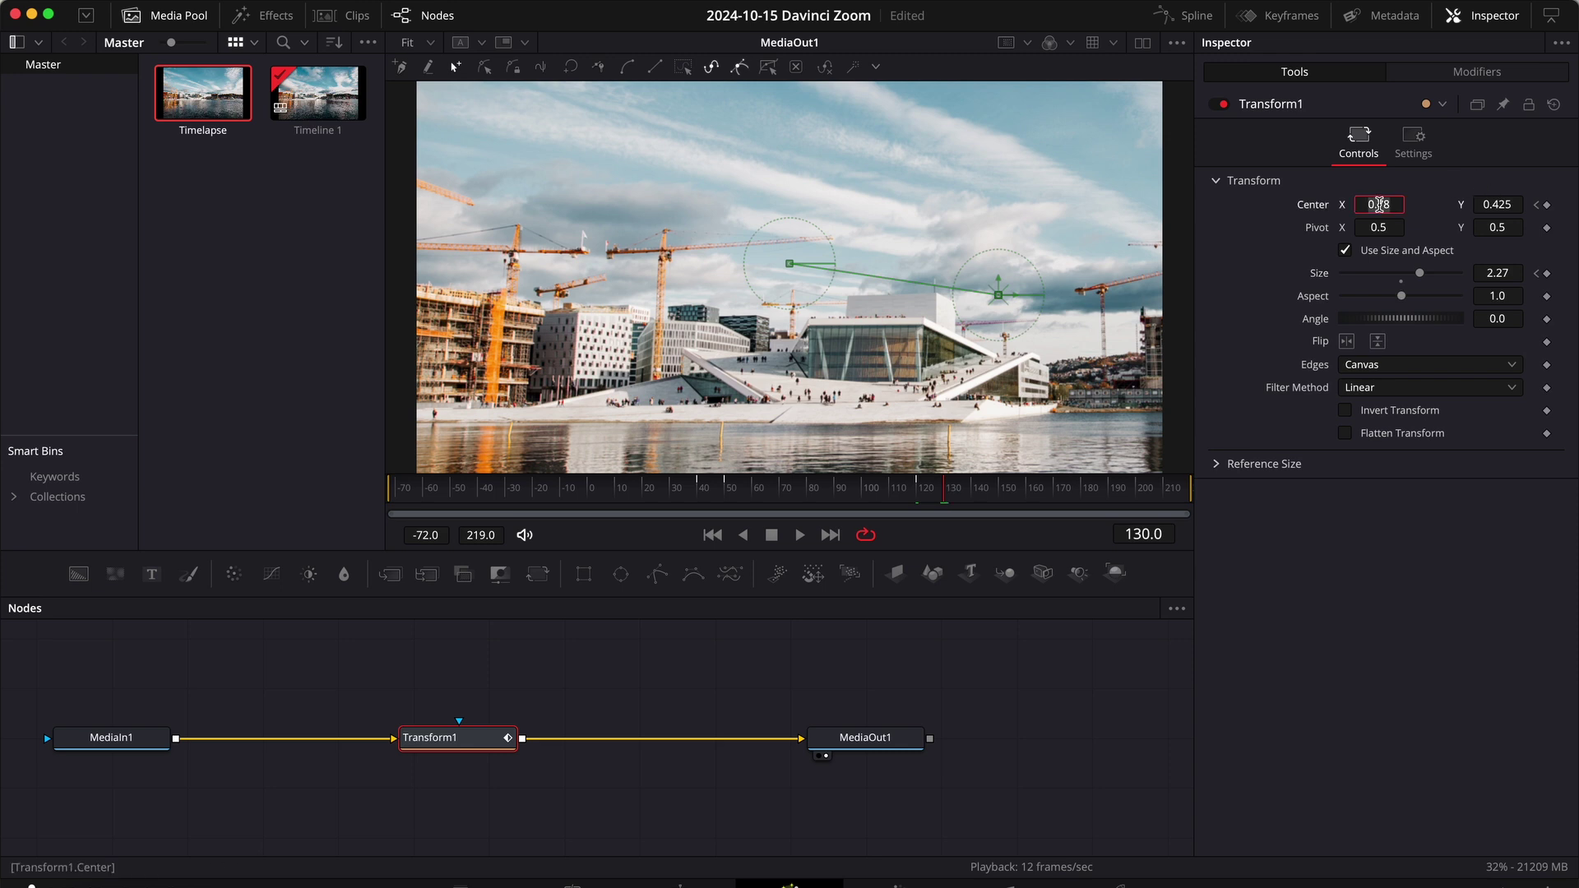
{"action": "key", "text": "Tab"}
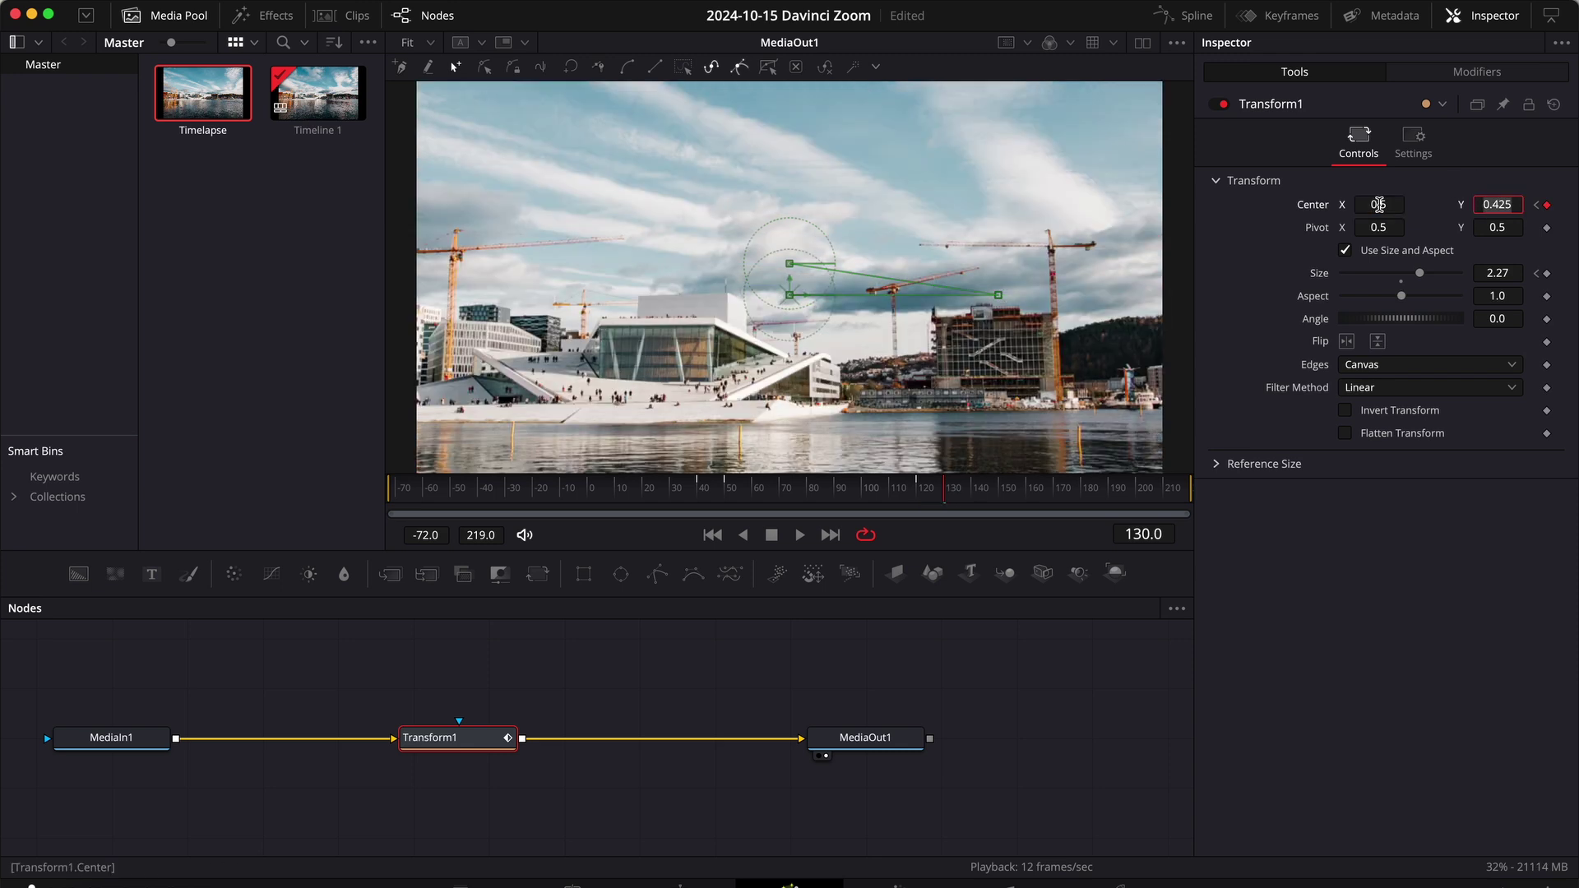
{"action": "type", "text": "0"}
{"action": "key", "text": "Return"}
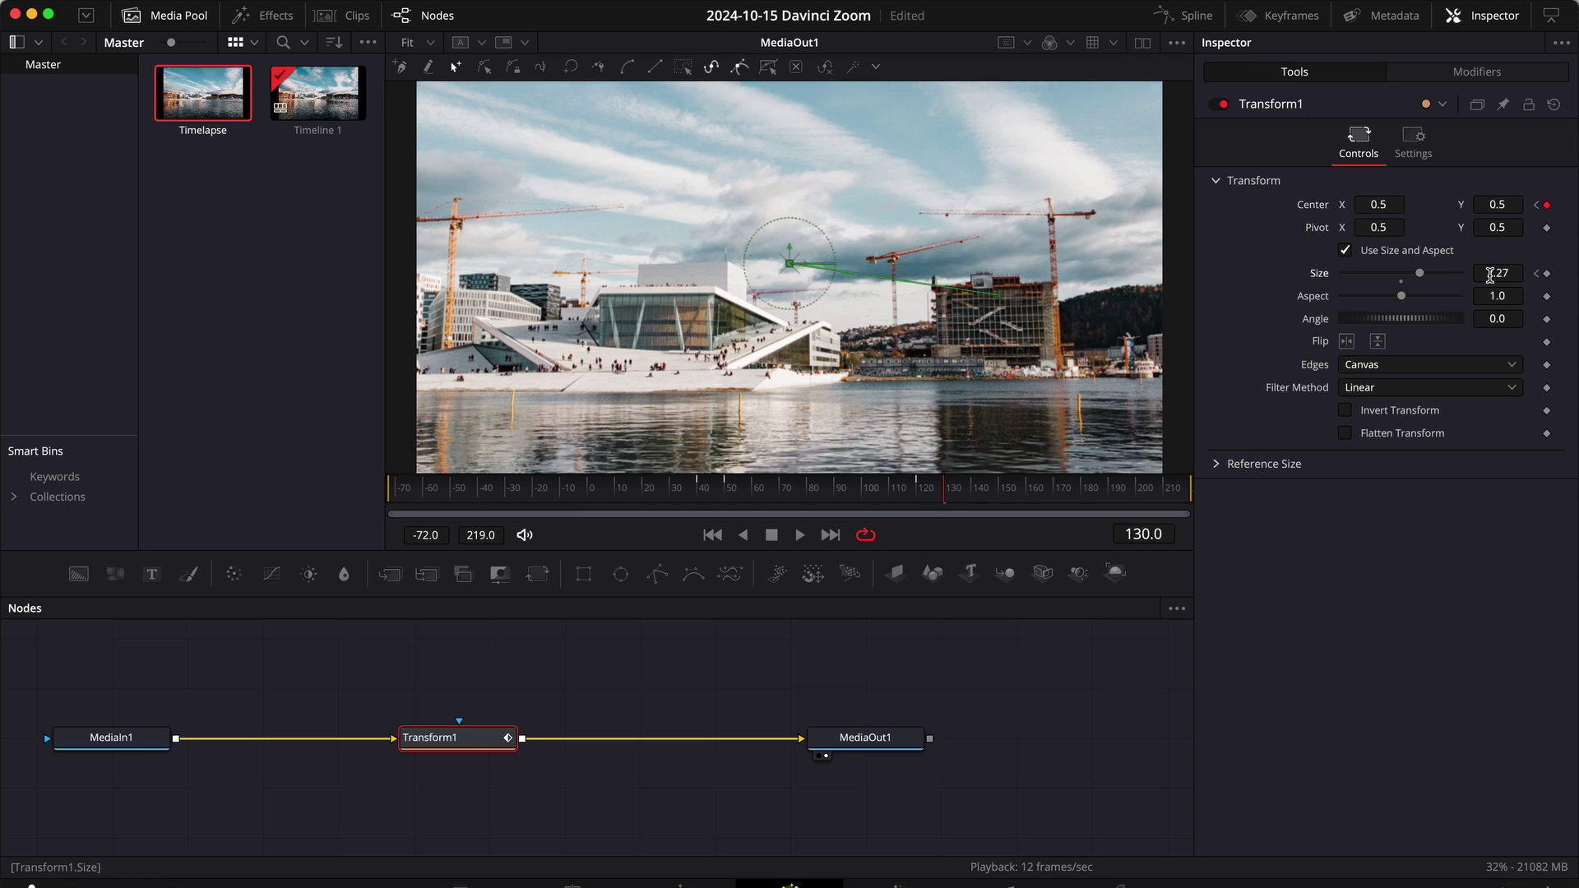
{"action": "left_click", "coordinate": [1490, 274]}
{"action": "key", "text": "Tab"}
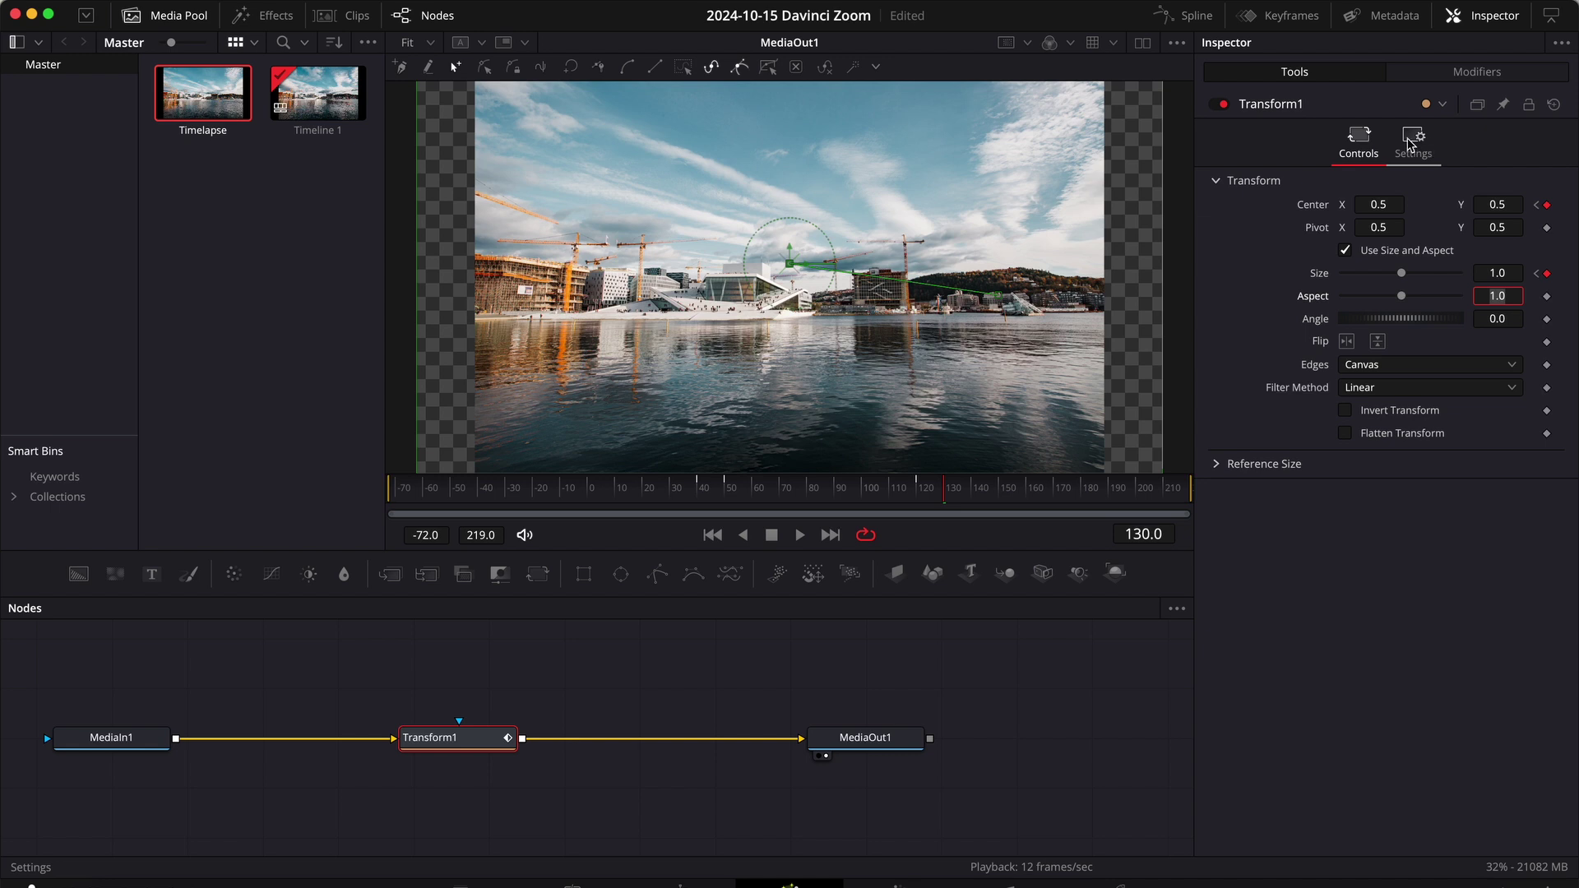
- Enable Motion Blur in Transform1's Settings and raise its Quality to 5
{"action": "left_click", "coordinate": [1408, 146]}
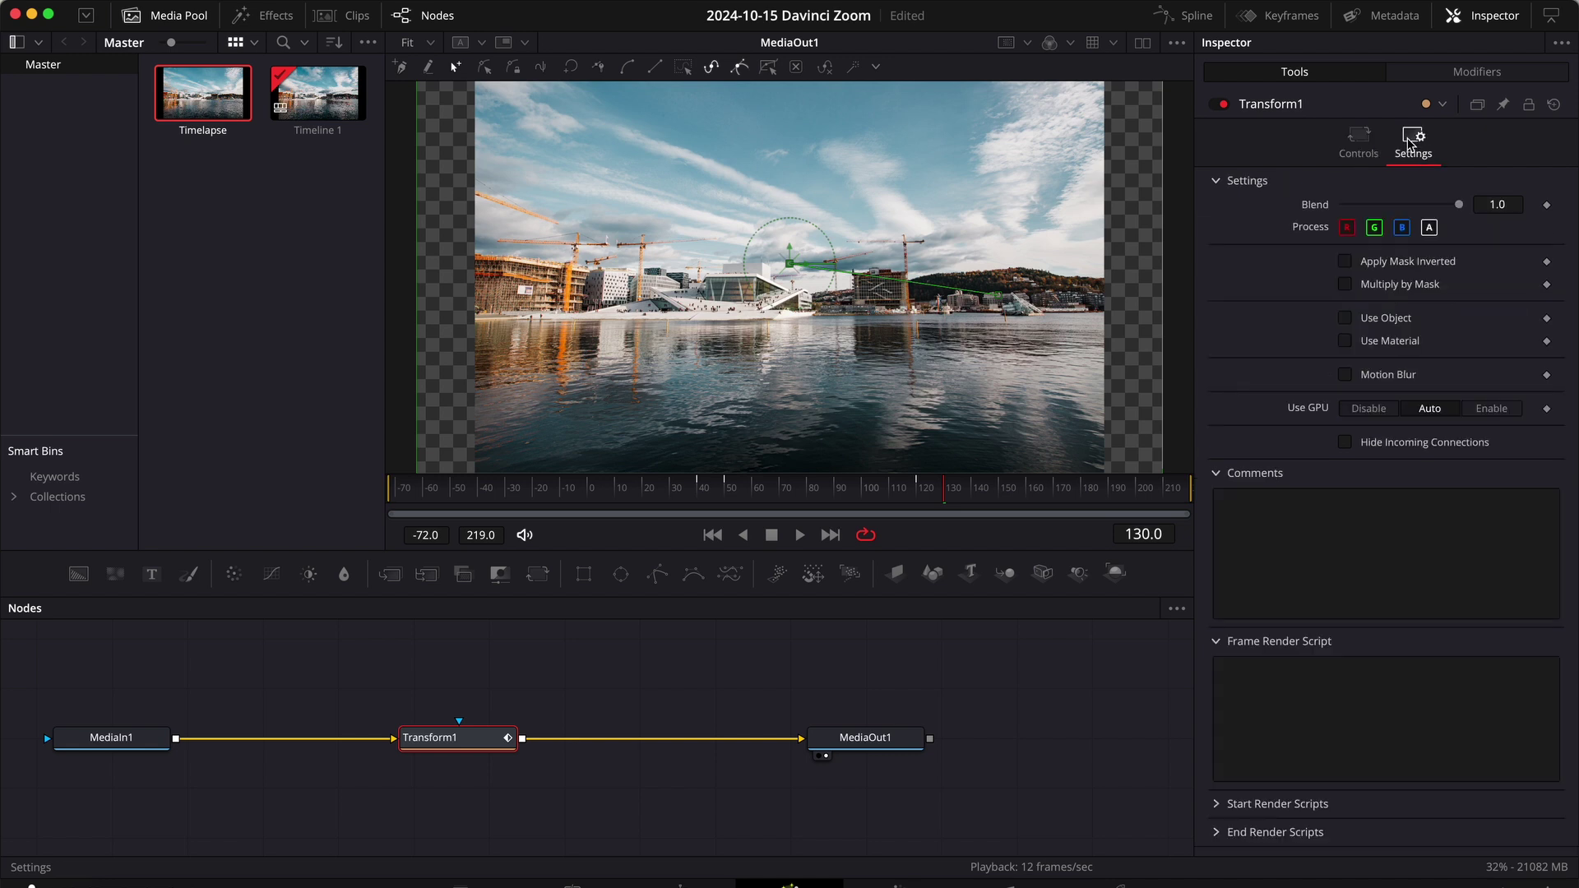
{"action": "left_click", "coordinate": [1345, 375]}
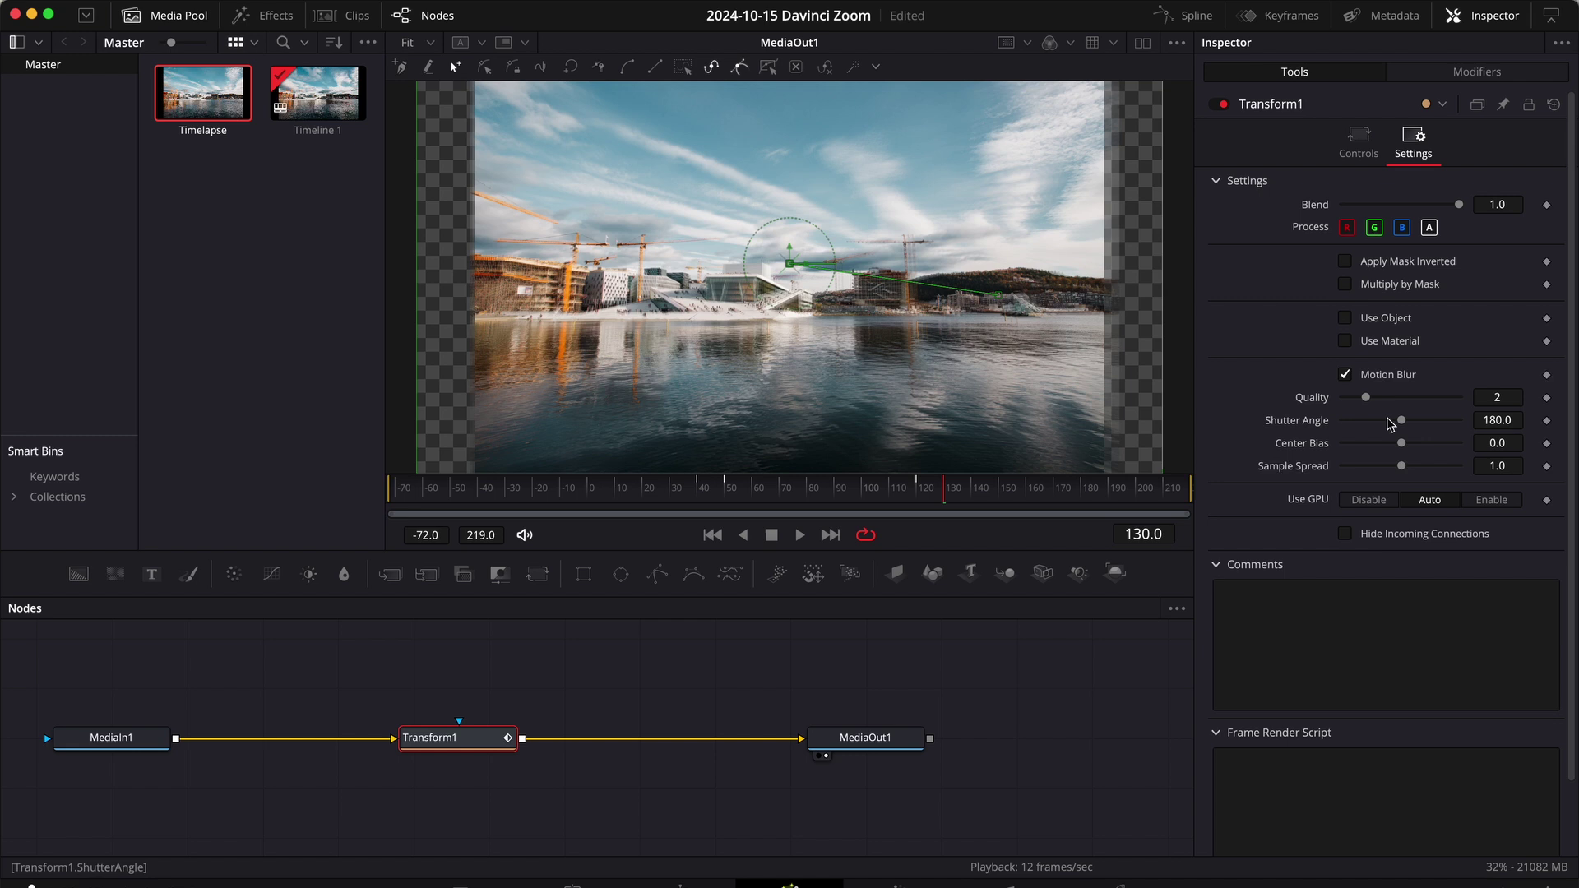
{"action": "left_click_drag", "start_coordinate": [1364, 399], "coordinate": [1401, 403]}
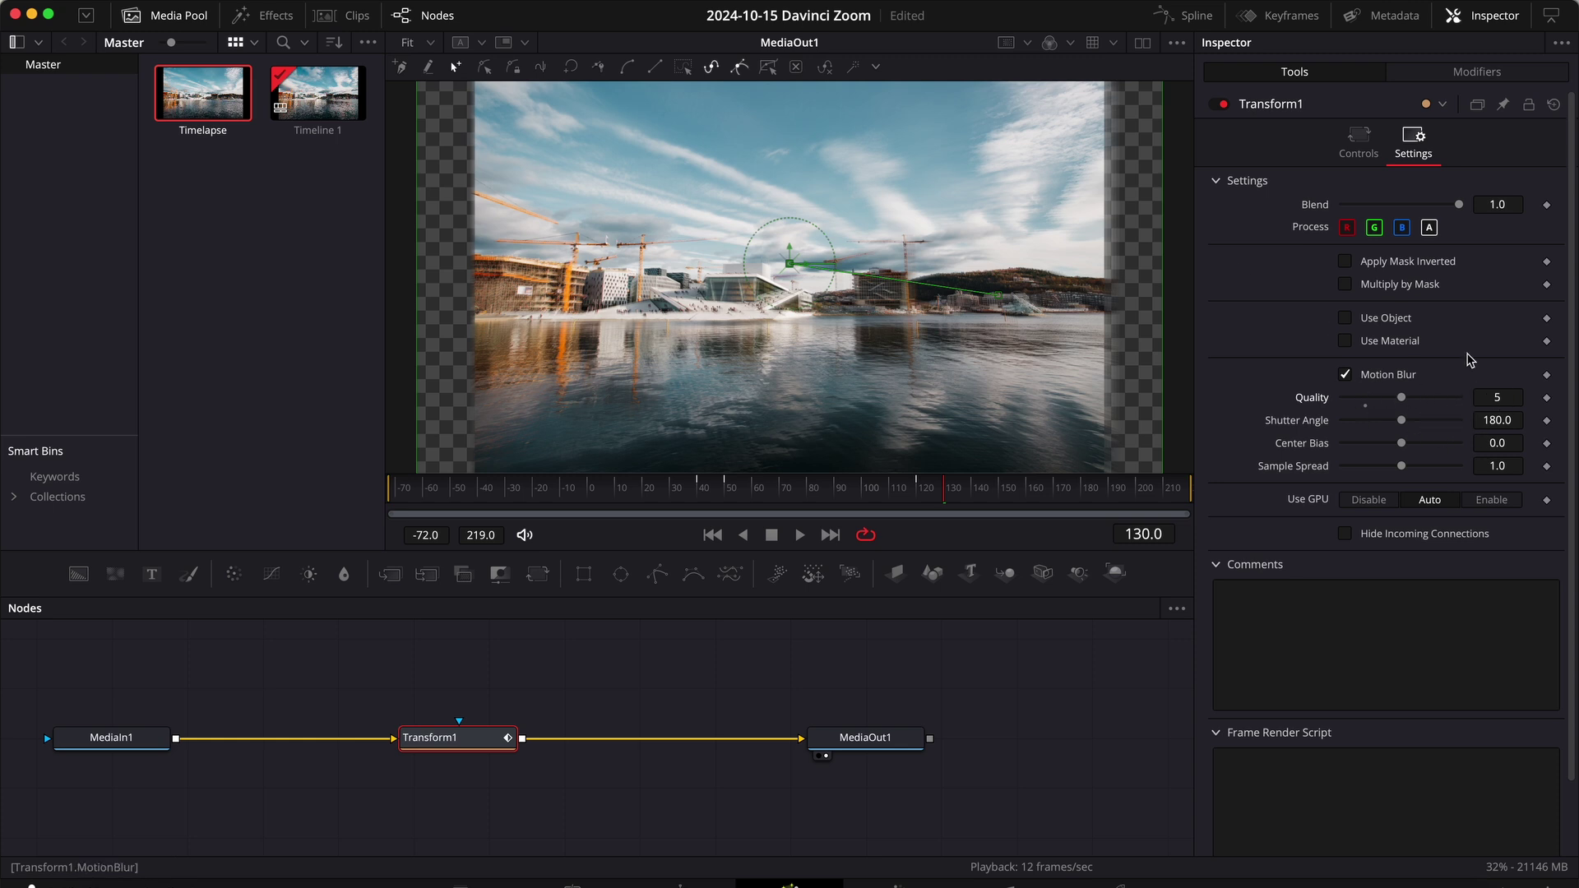
- On the Edit page, play the timelapse from the start to watch the opera house zoom in and out
{"action": "left_click", "coordinate": [679, 885]}
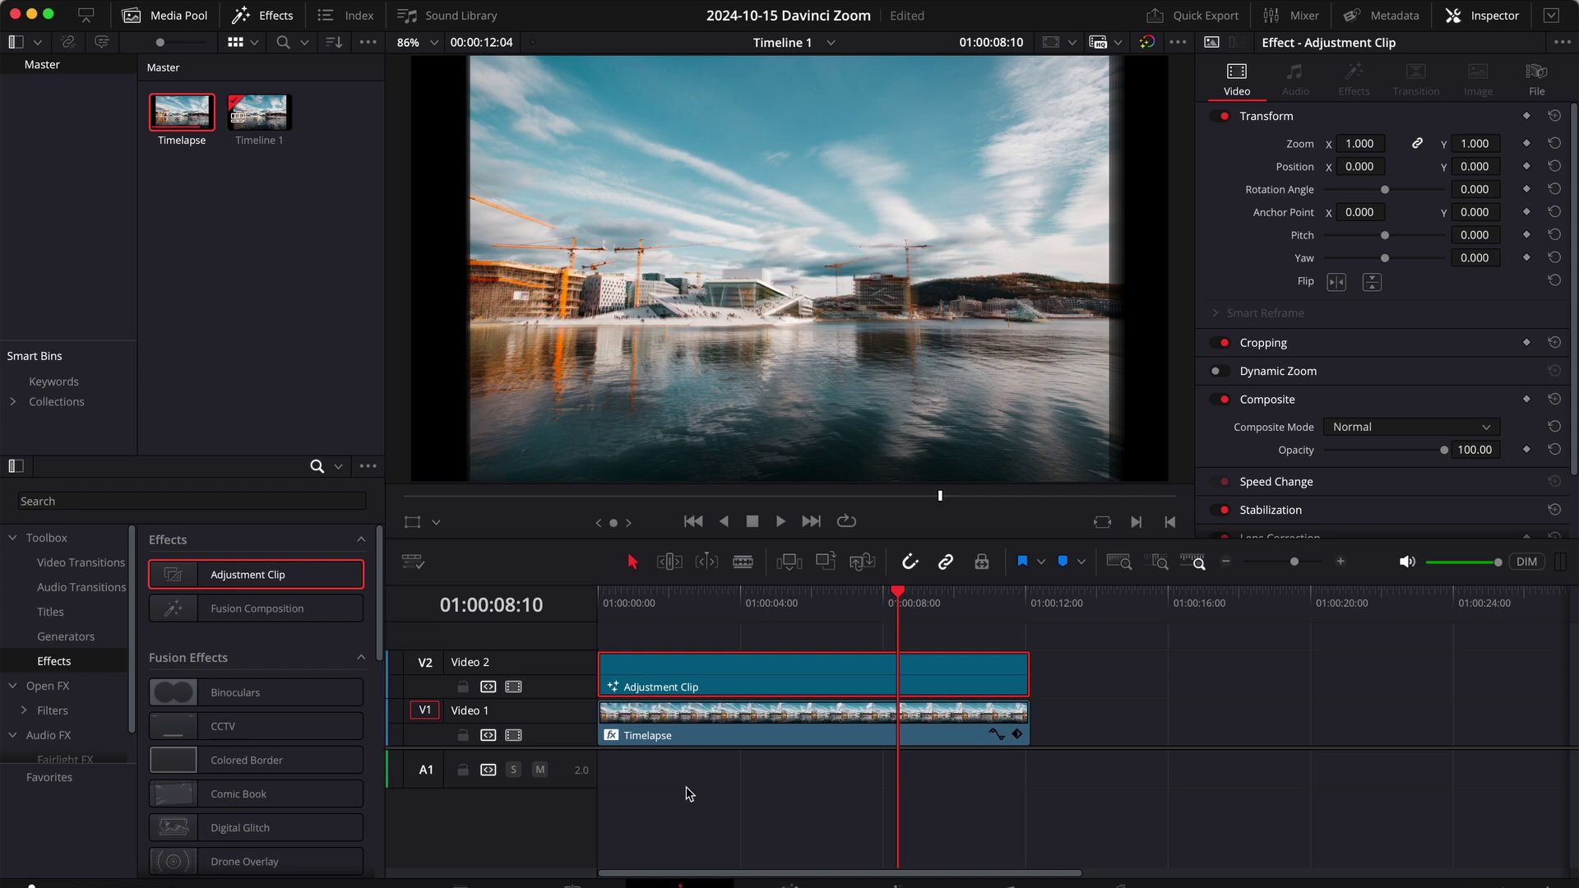
{"action": "left_click_drag", "start_coordinate": [618, 601], "coordinate": [564, 592]}
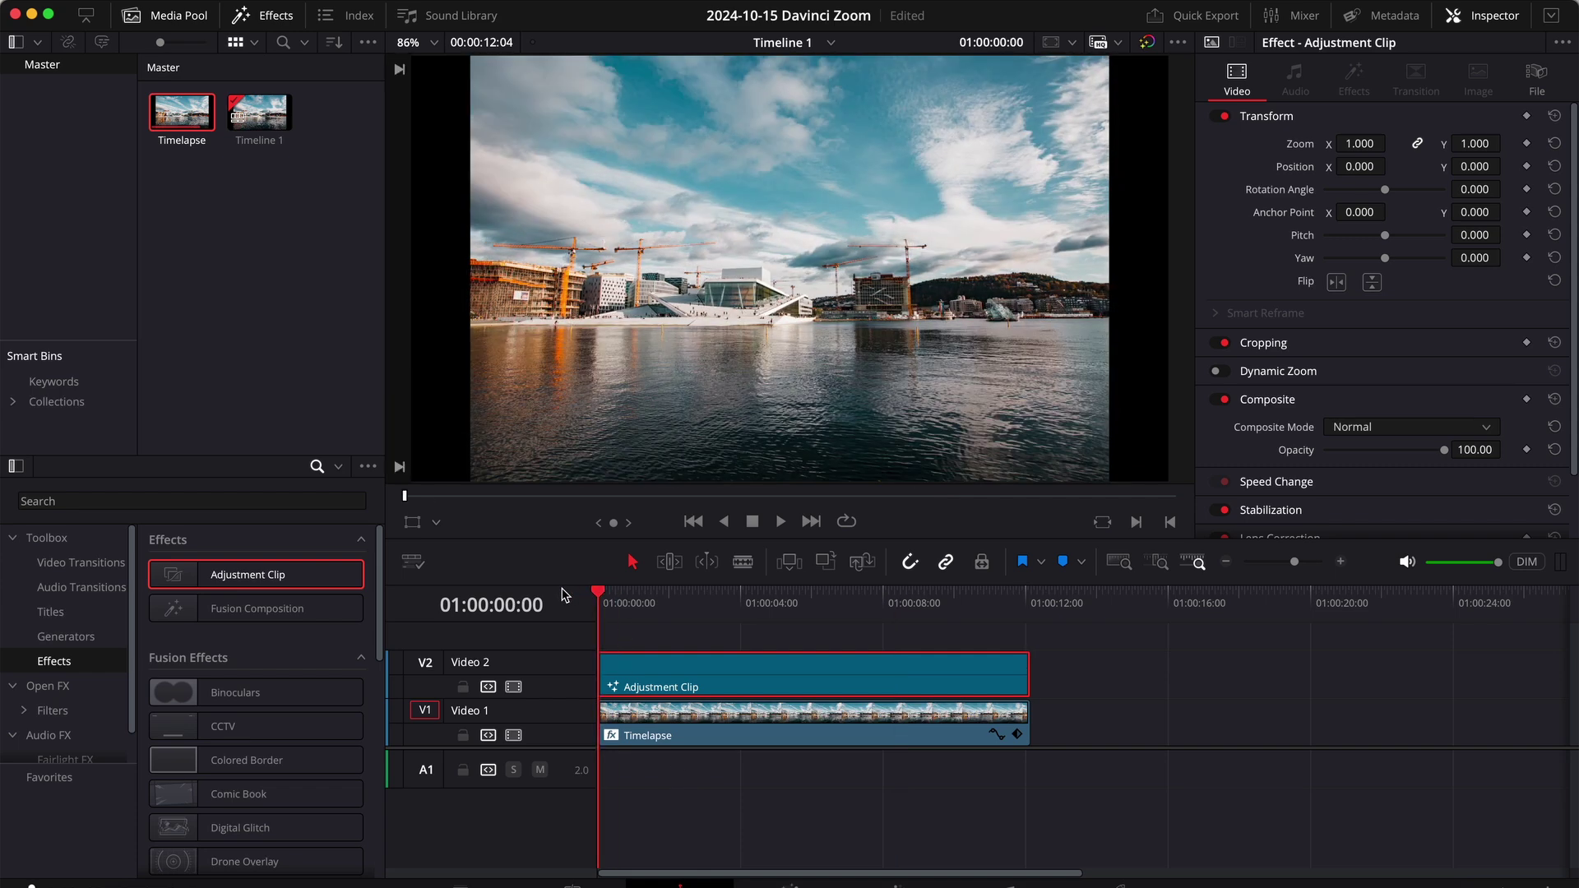
{"action": "key", "text": "space"}
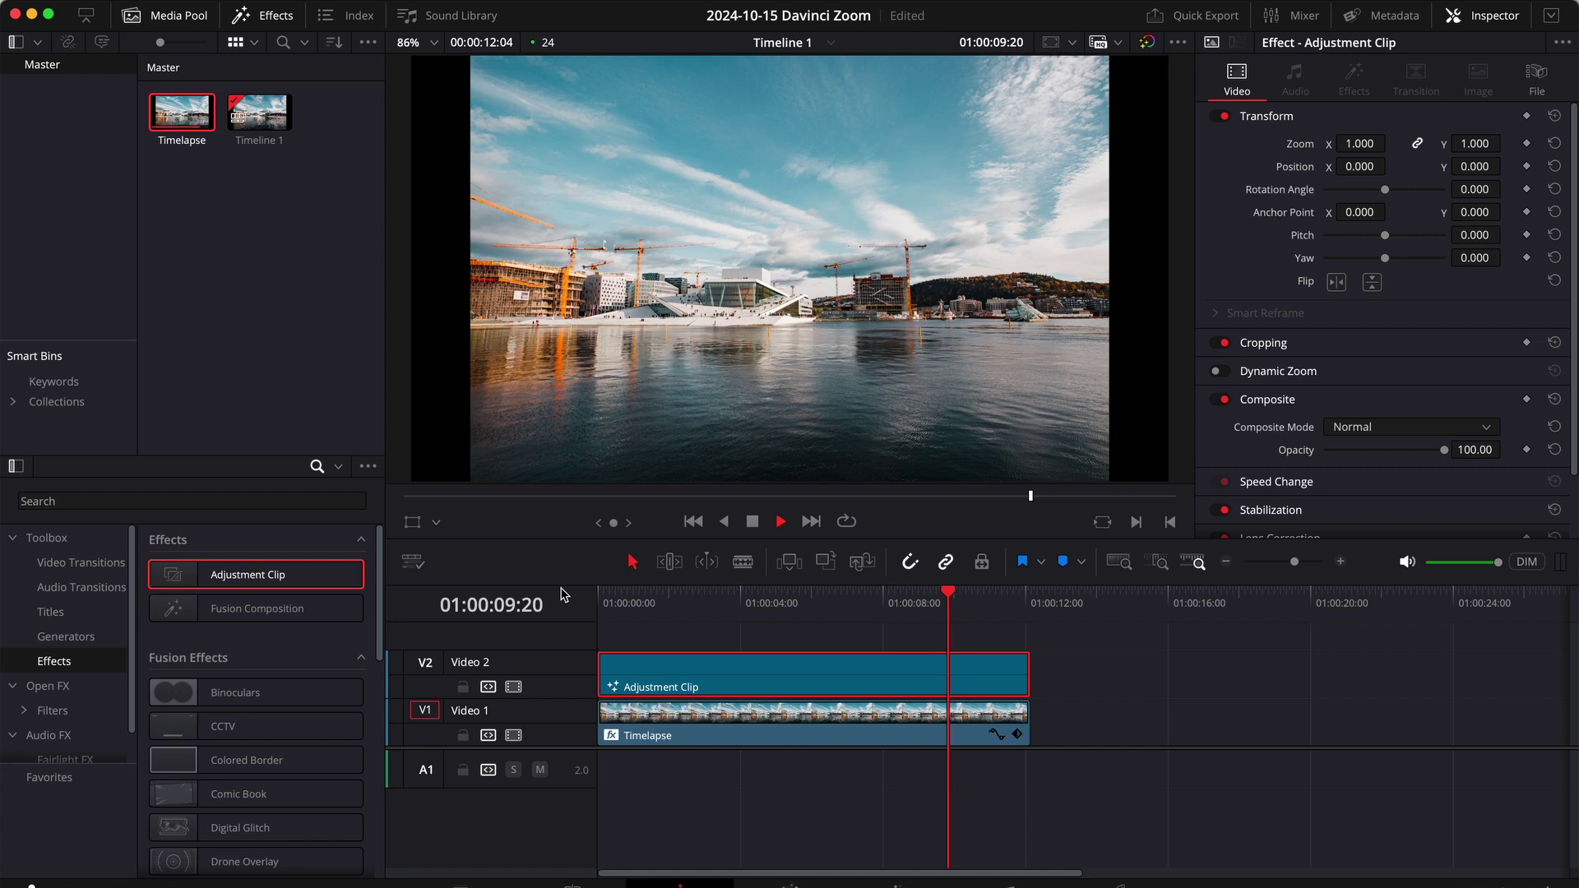
{"action": "key", "text": "space"}
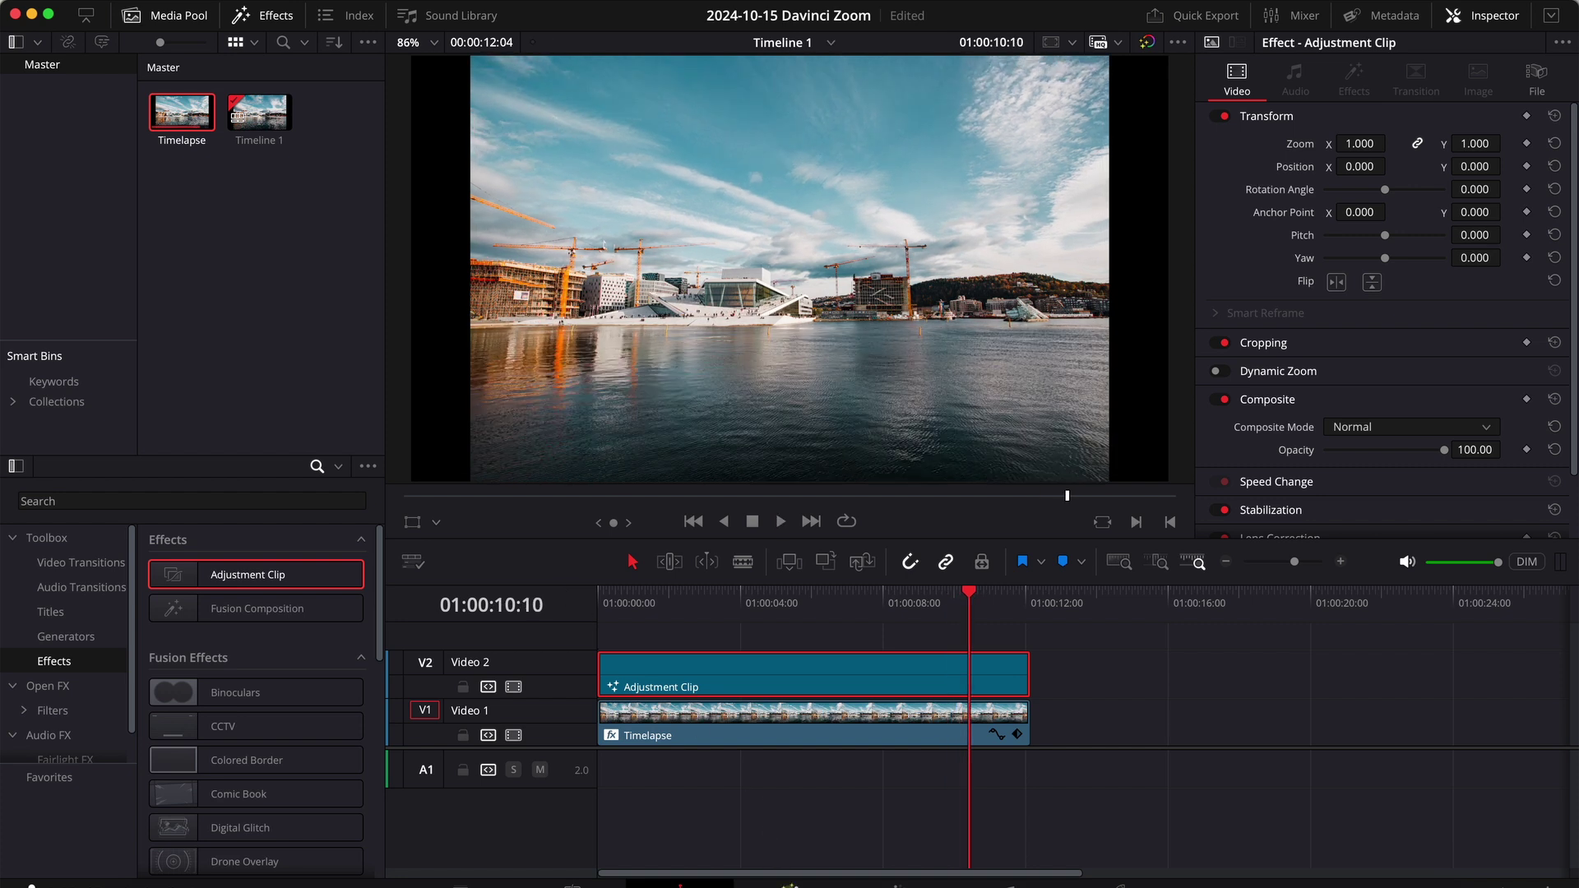
- Show Transform1's animation curves in the Fusion Spline editor, zoomed to fit
{"action": "left_click", "coordinate": [839, 881]}
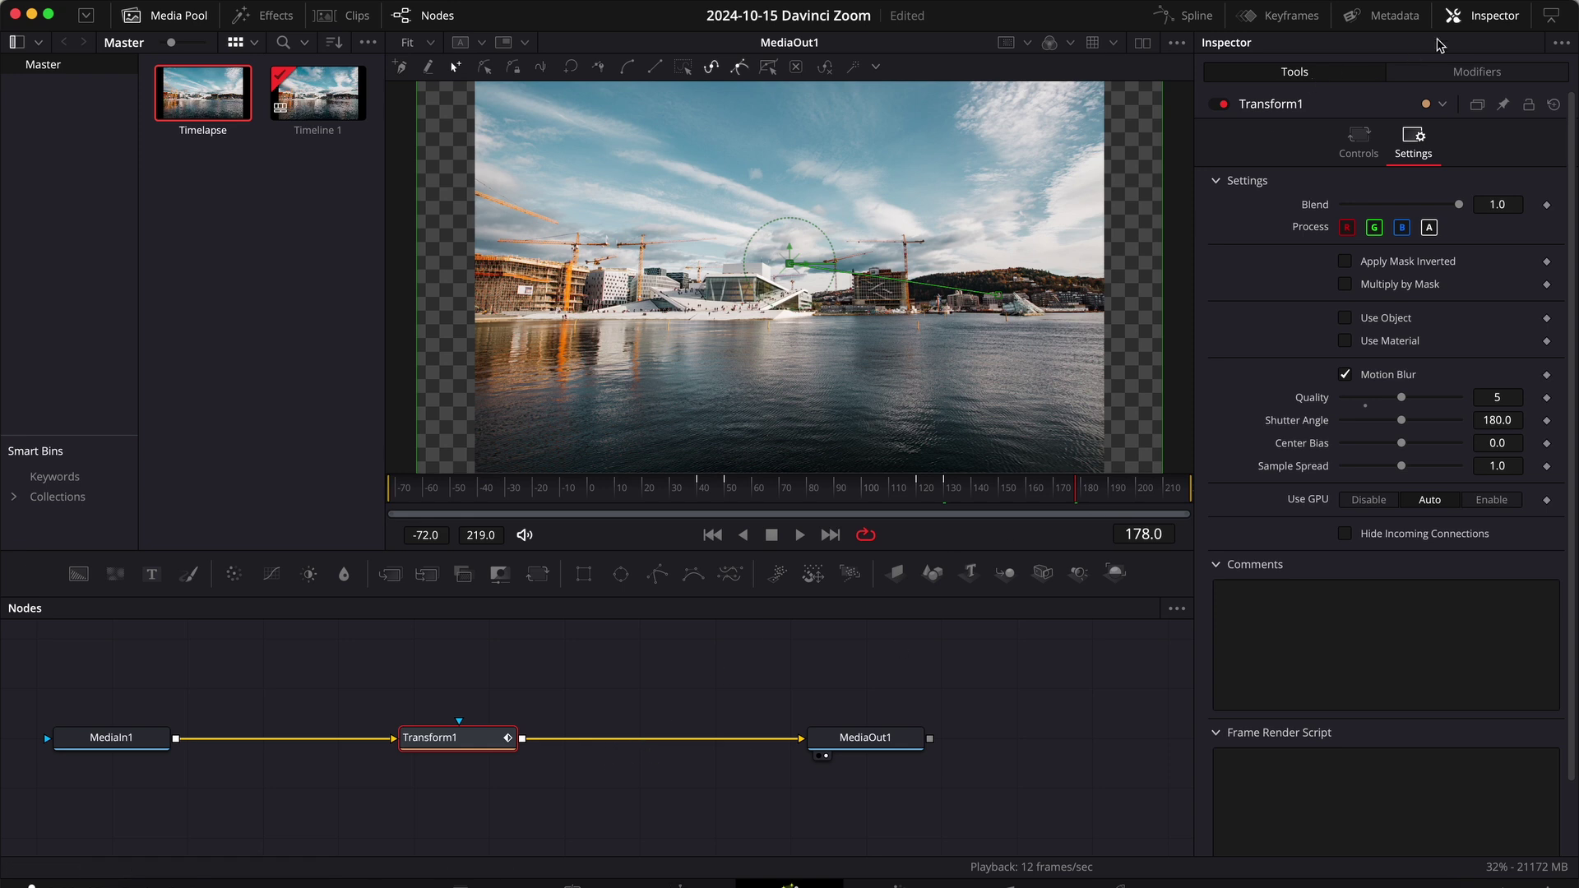
{"action": "left_click", "coordinate": [1495, 18]}
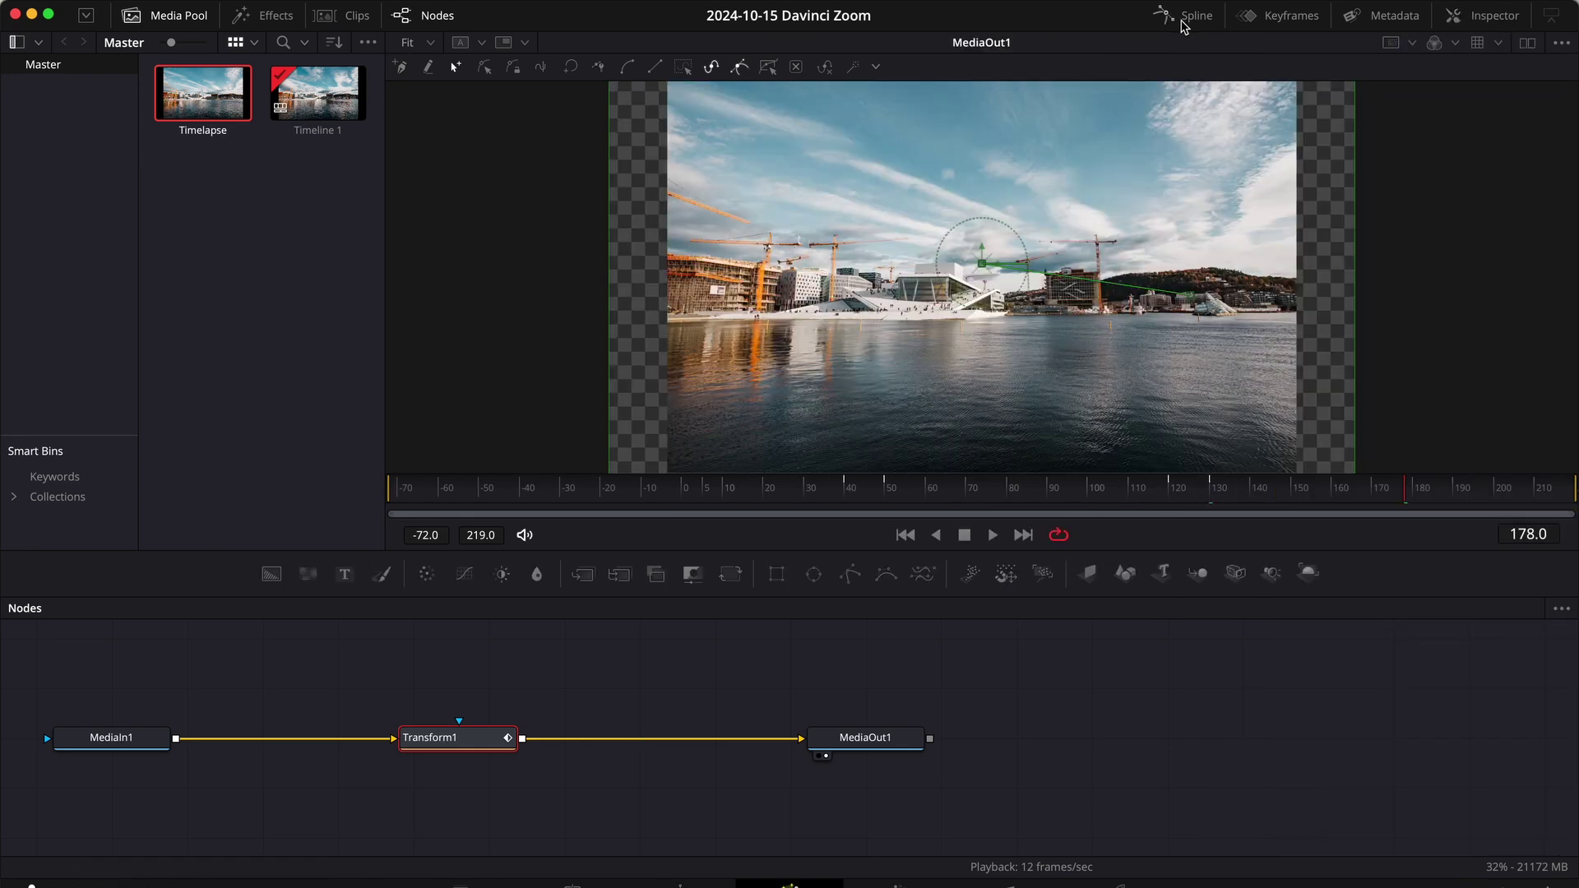
{"action": "left_click", "coordinate": [1184, 18]}
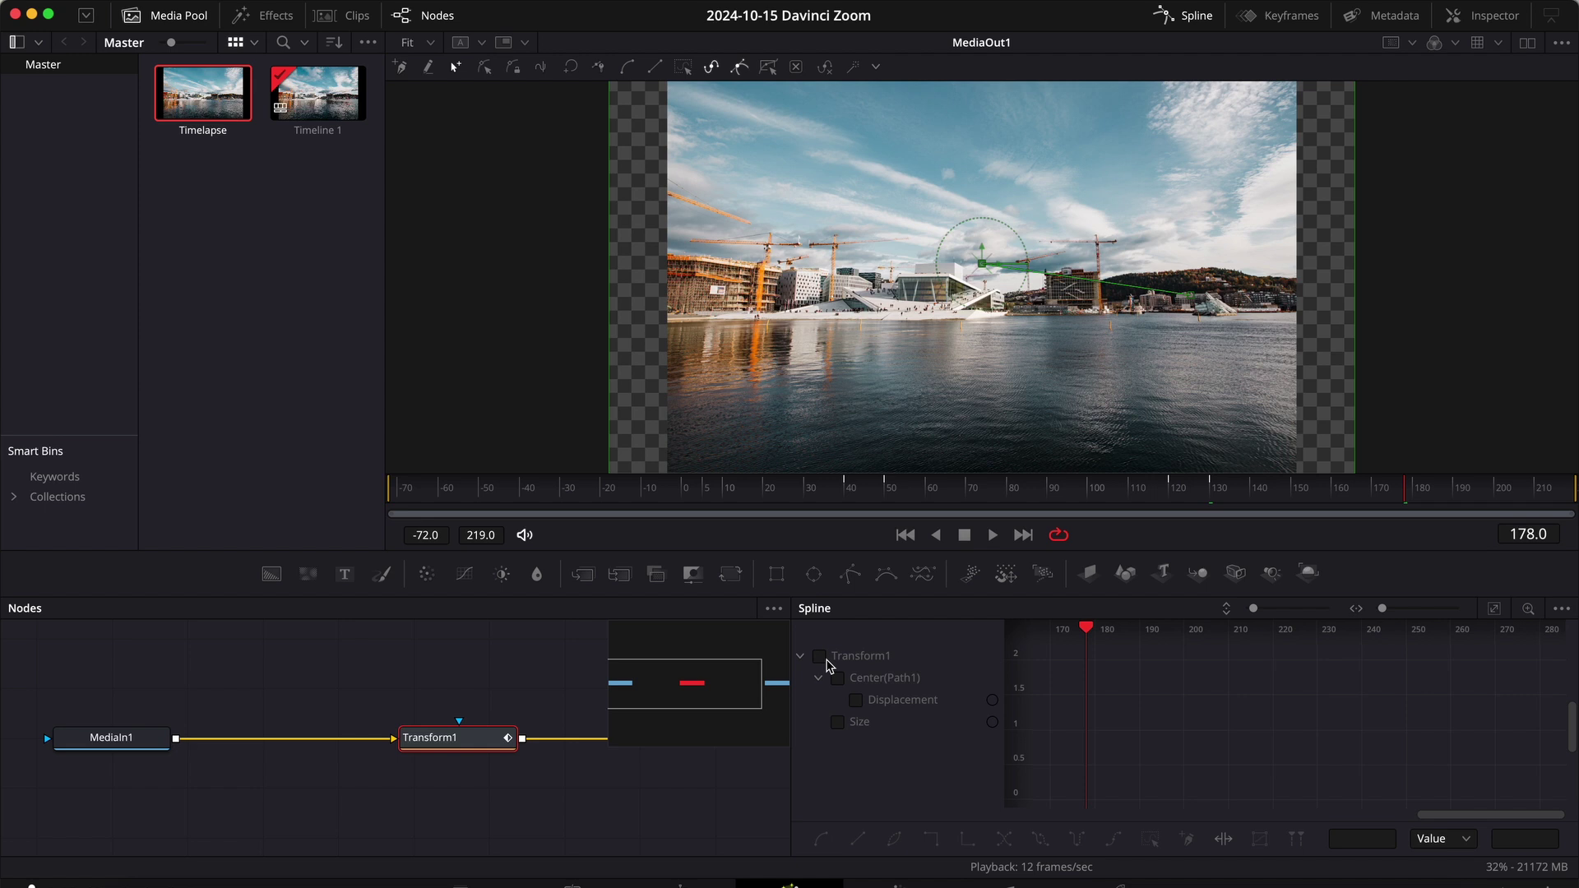
{"action": "left_click", "coordinate": [819, 656]}
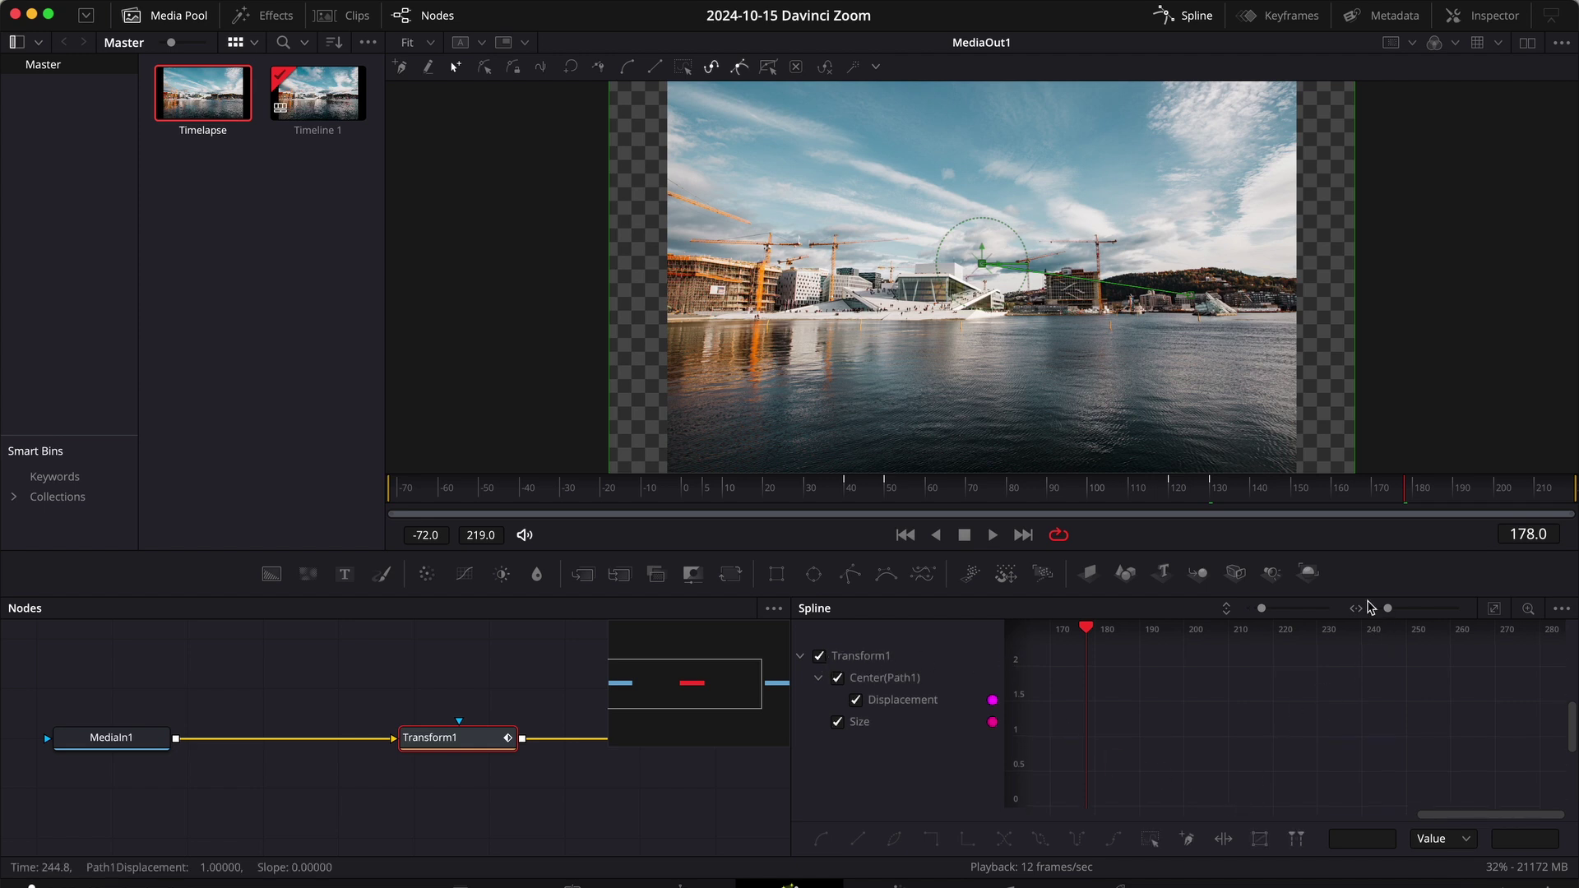
{"action": "left_click", "coordinate": [1496, 609]}
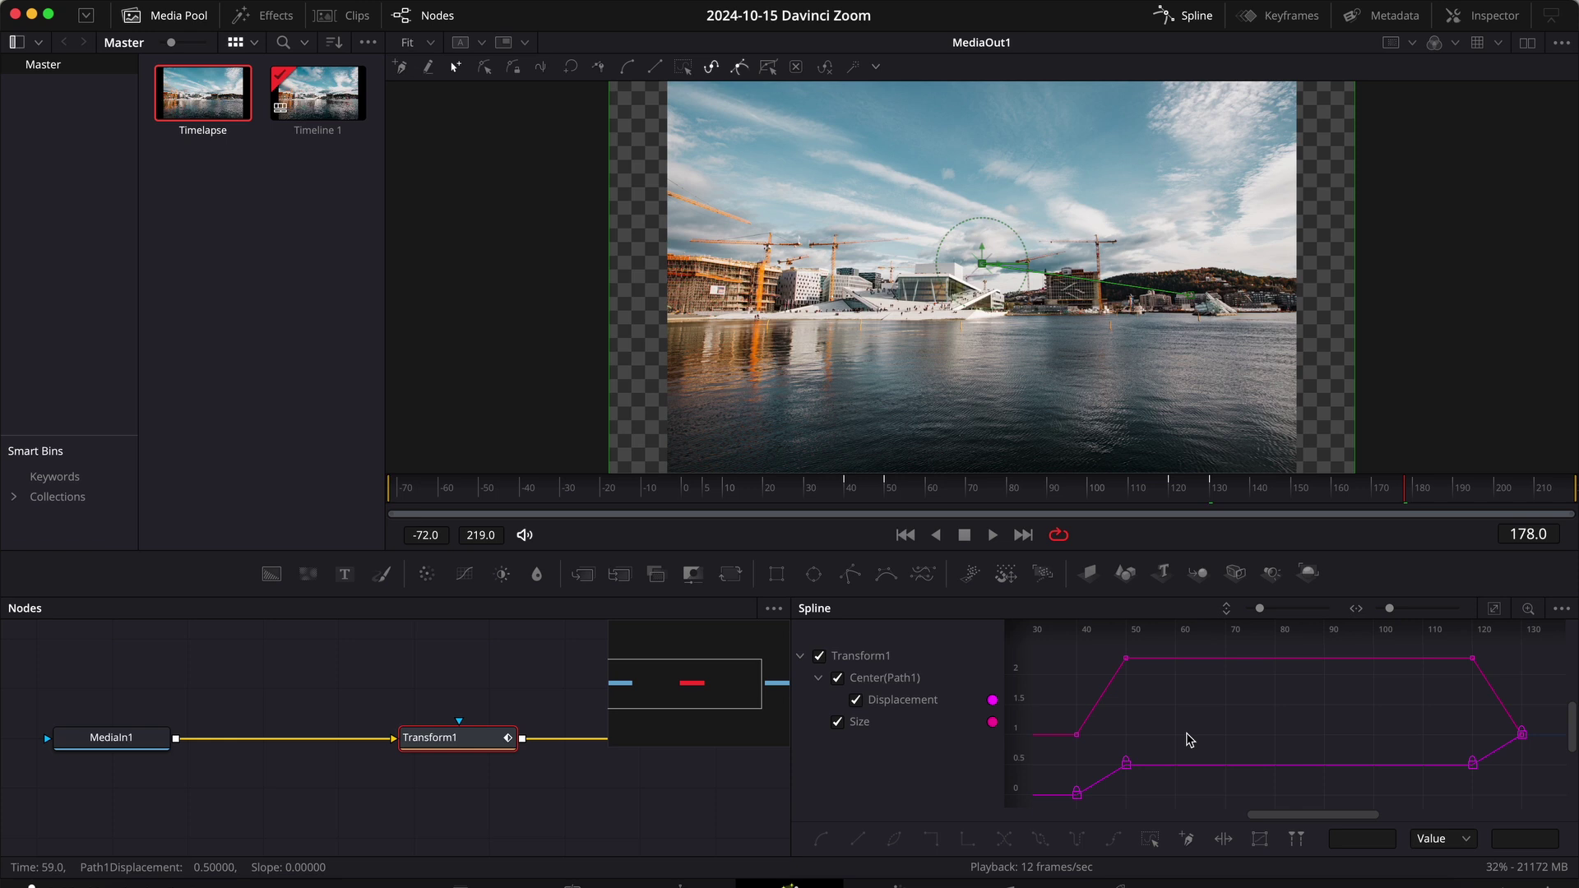
- Make the Displacement keyframe at frame 120 smooth and lengthen its incoming easing handle
{"action": "left_click_drag", "start_coordinate": [1444, 749], "coordinate": [1484, 784]}
{"action": "key", "text": "s"}
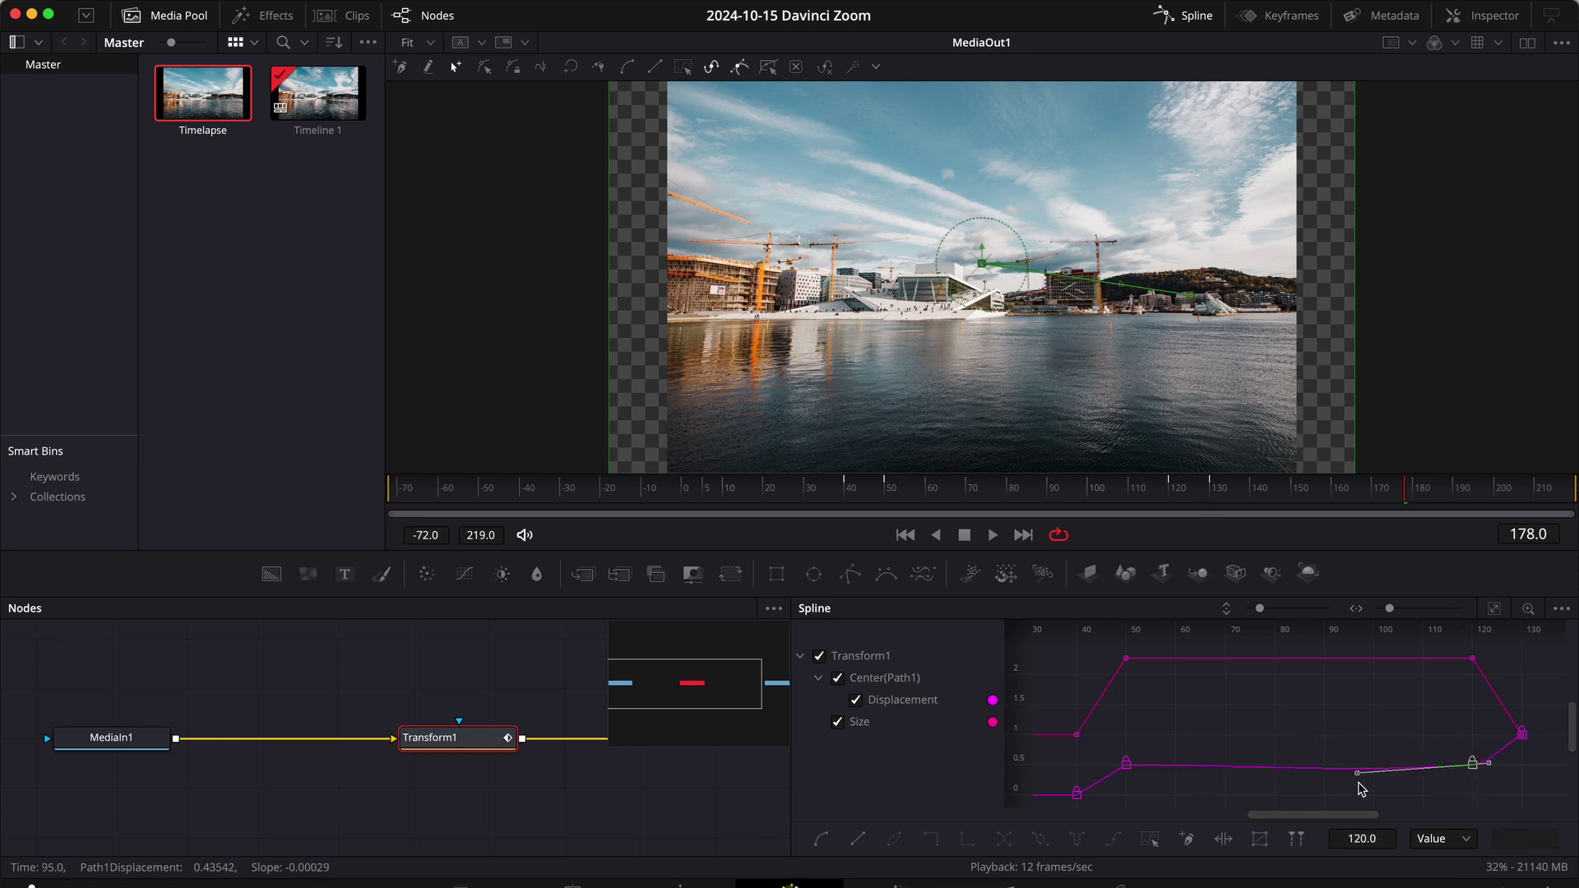
{"action": "left_click_drag", "start_coordinate": [1056, 755], "coordinate": [1153, 812]}
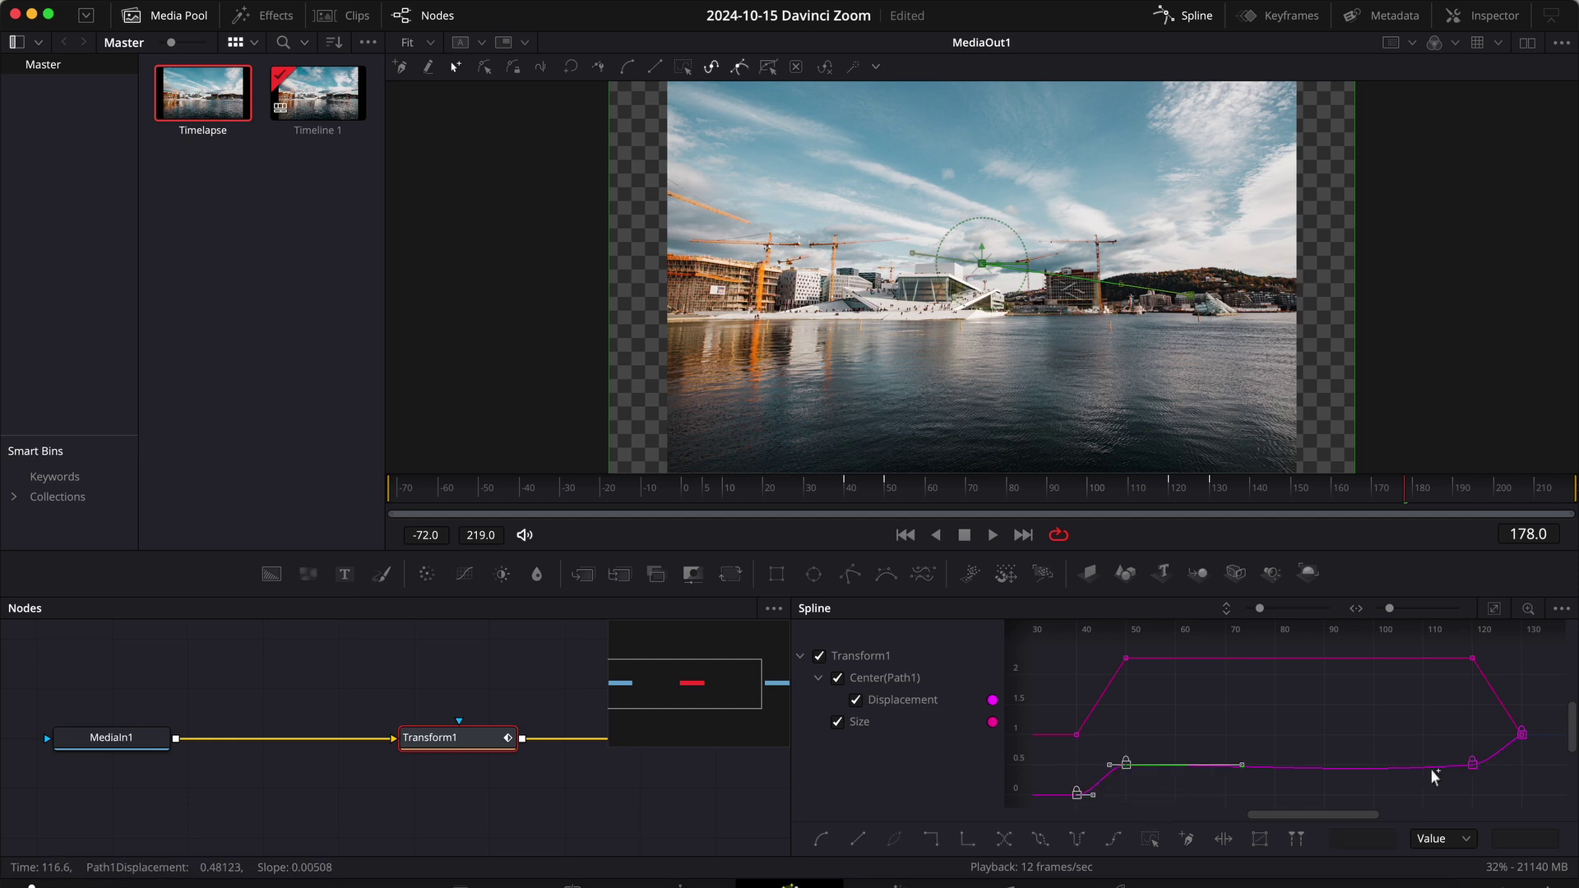
{"action": "left_click", "coordinate": [1470, 765]}
{"action": "mouse_move", "coordinate": [1470, 771]}
{"action": "left_mouse_down"}
{"action": "mouse_move", "coordinate": [1353, 783]}
{"action": "mouse_move", "coordinate": [1447, 771]}
{"action": "left_mouse_up"}
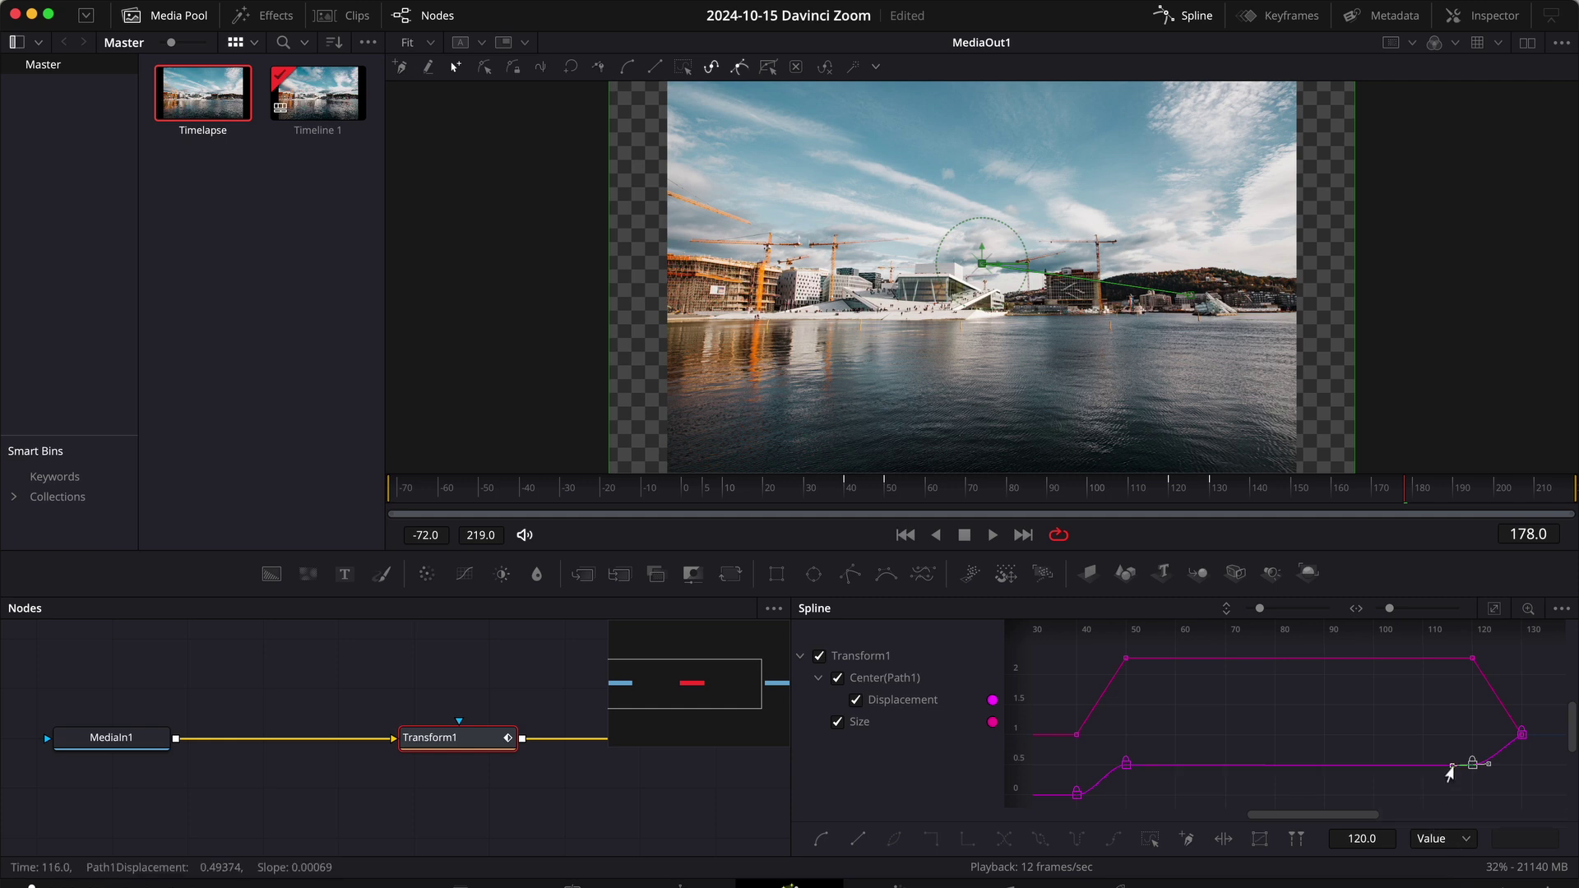
- Level the Displacement handle, then reshape the easing of the Size keyframe at frame 120
{"action": "left_click_drag", "start_coordinate": [1447, 767], "coordinate": [1445, 768]}
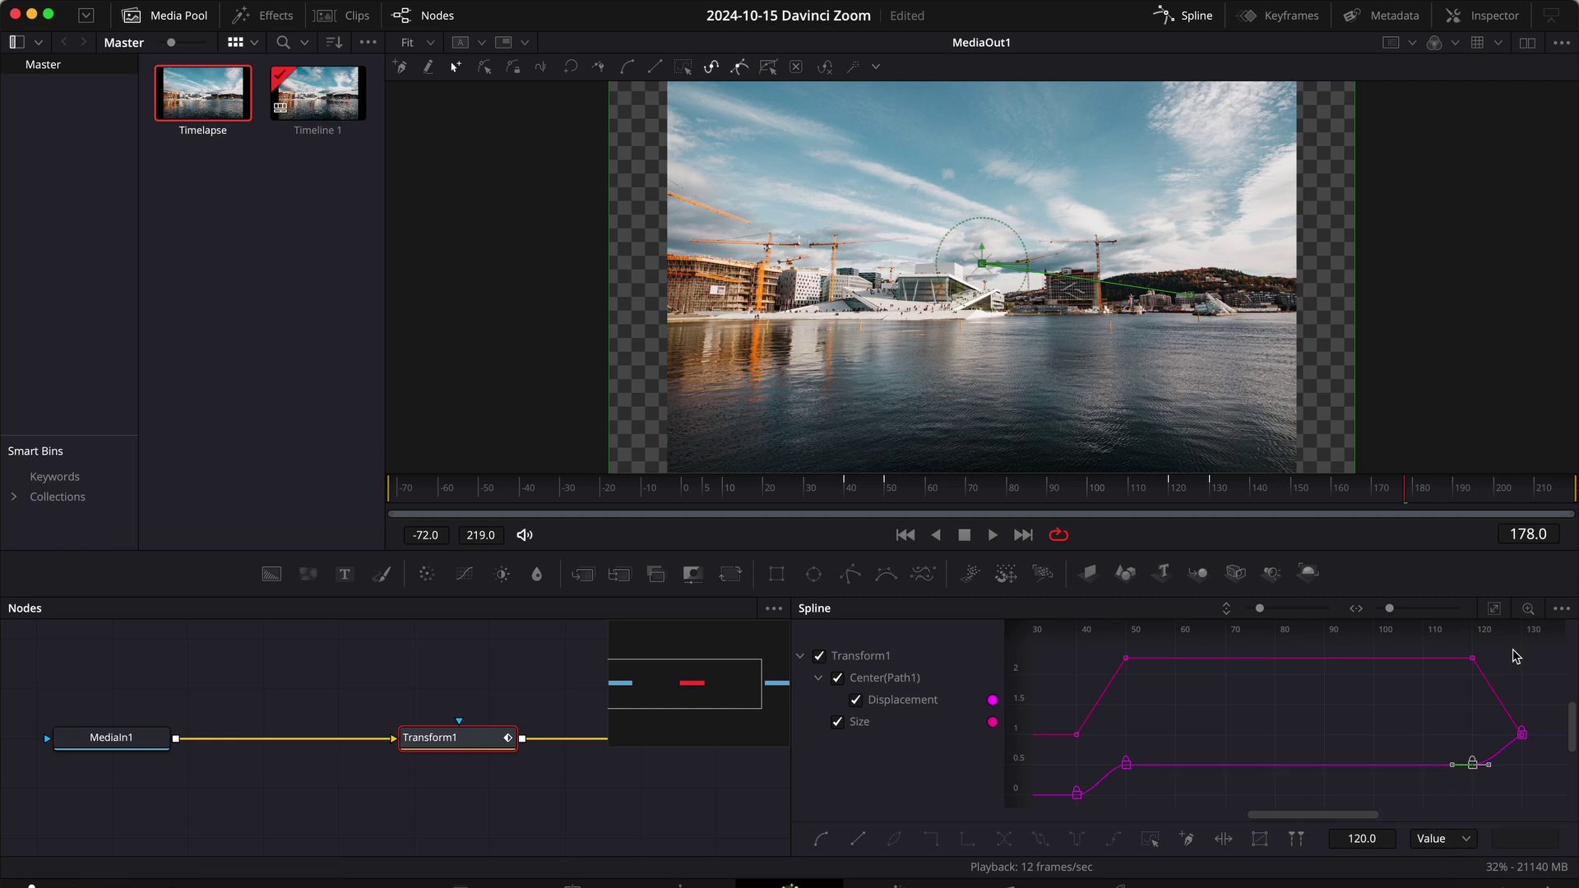
{"action": "scroll", "coordinate": [1388, 717], "scroll_direction": "up", "scroll_amount": 1}
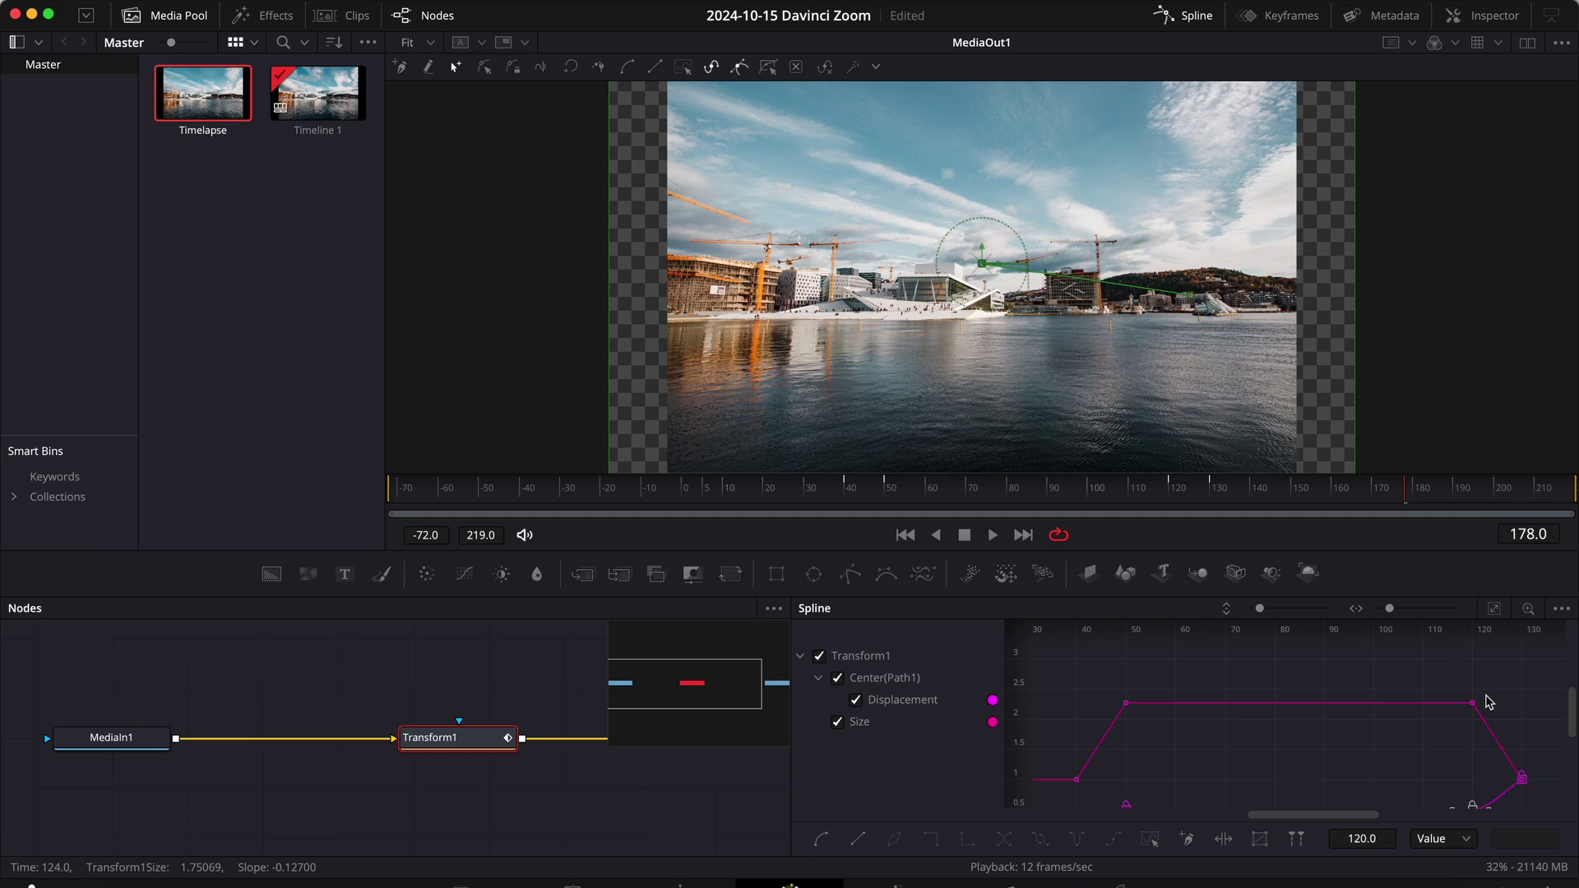
{"action": "left_click_drag", "start_coordinate": [1495, 690], "coordinate": [1435, 737]}
{"action": "left_click_drag", "start_coordinate": [1357, 703], "coordinate": [1446, 706]}
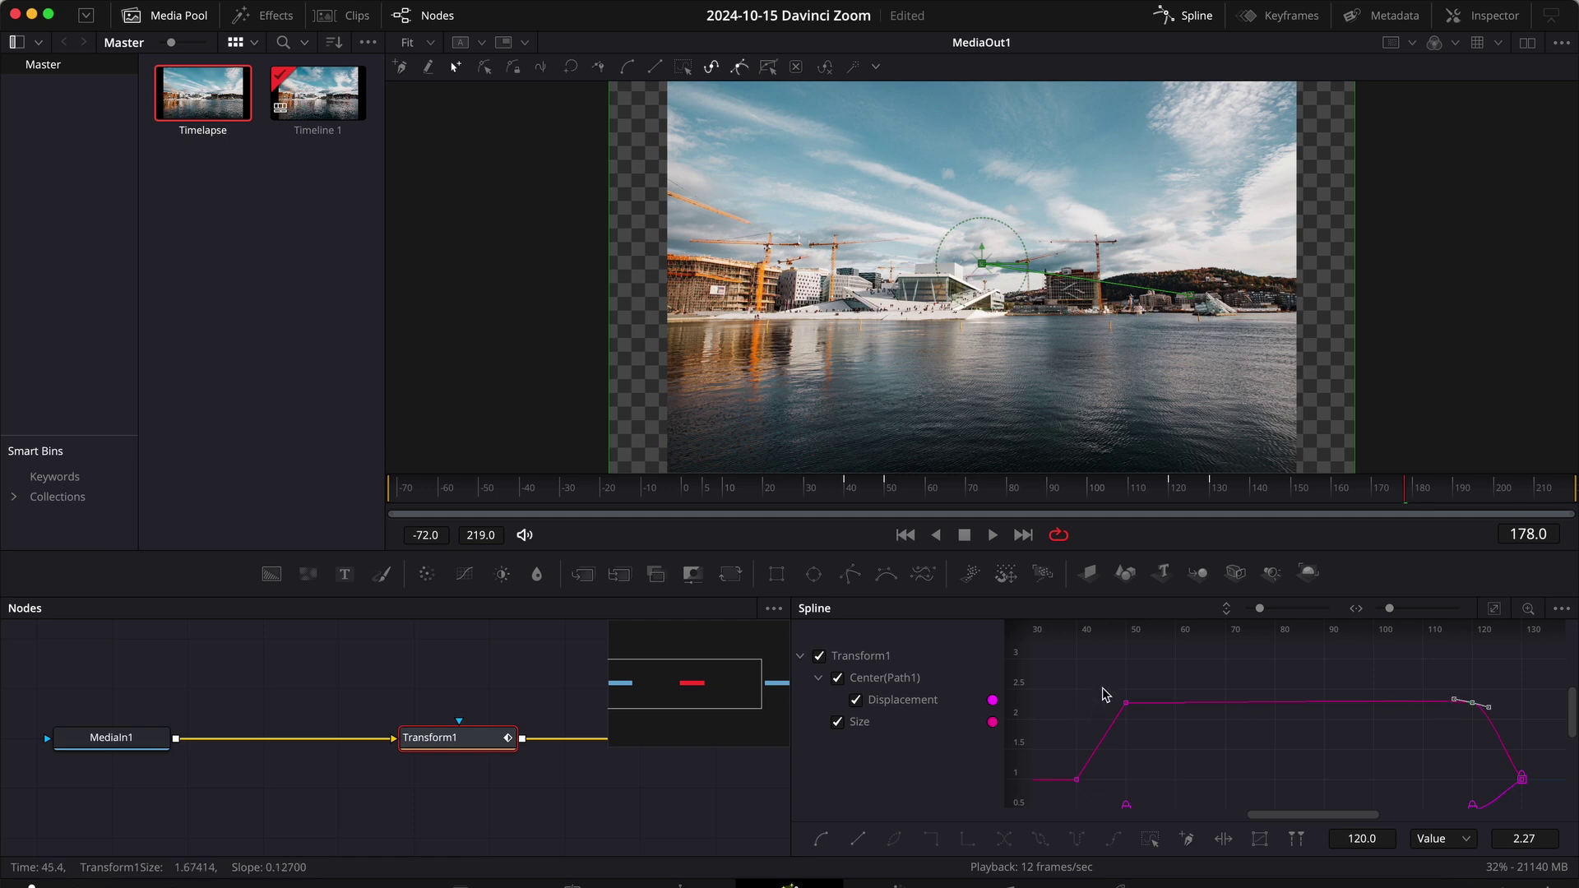
- Ease the Size keyframes at frames 50 and 40 by levelling their Bézier handles
{"action": "mouse_move", "coordinate": [1103, 690]}
{"action": "left_mouse_down"}
{"action": "mouse_move", "coordinate": [1177, 732]}
{"action": "mouse_move", "coordinate": [1160, 731]}
{"action": "left_mouse_up"}
{"action": "left_click_drag", "start_coordinate": [1242, 703], "coordinate": [1142, 706]}
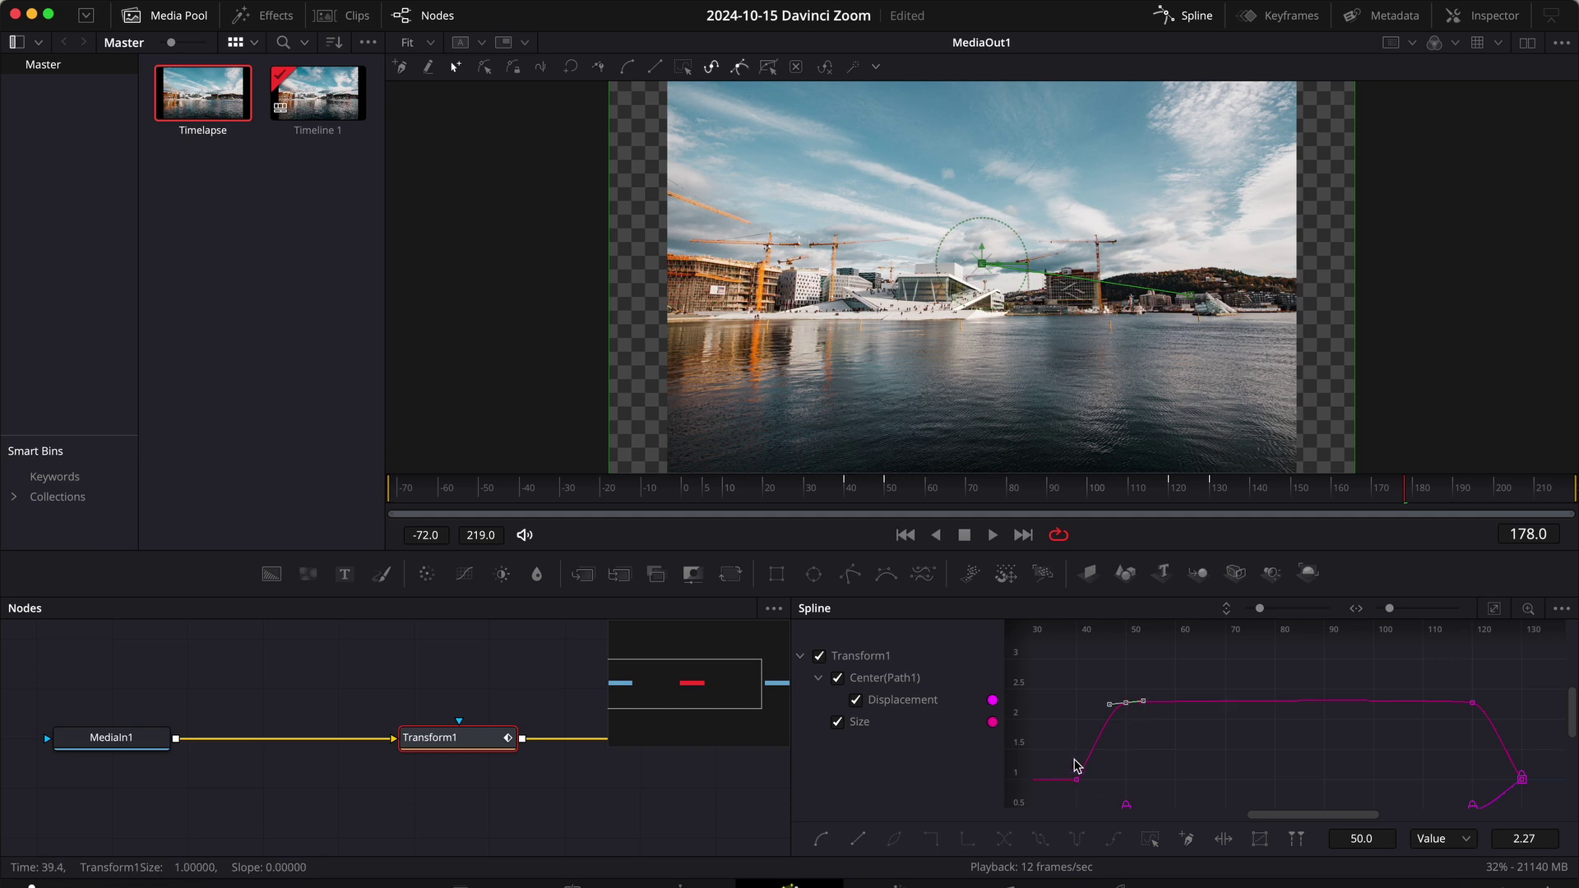
{"action": "scroll", "coordinate": [1073, 765], "scroll_direction": "left", "scroll_amount": 5}
{"action": "scroll", "coordinate": [1074, 765], "scroll_direction": "down", "scroll_amount": 2}
{"action": "left_click_drag", "start_coordinate": [1152, 728], "coordinate": [1184, 767]}
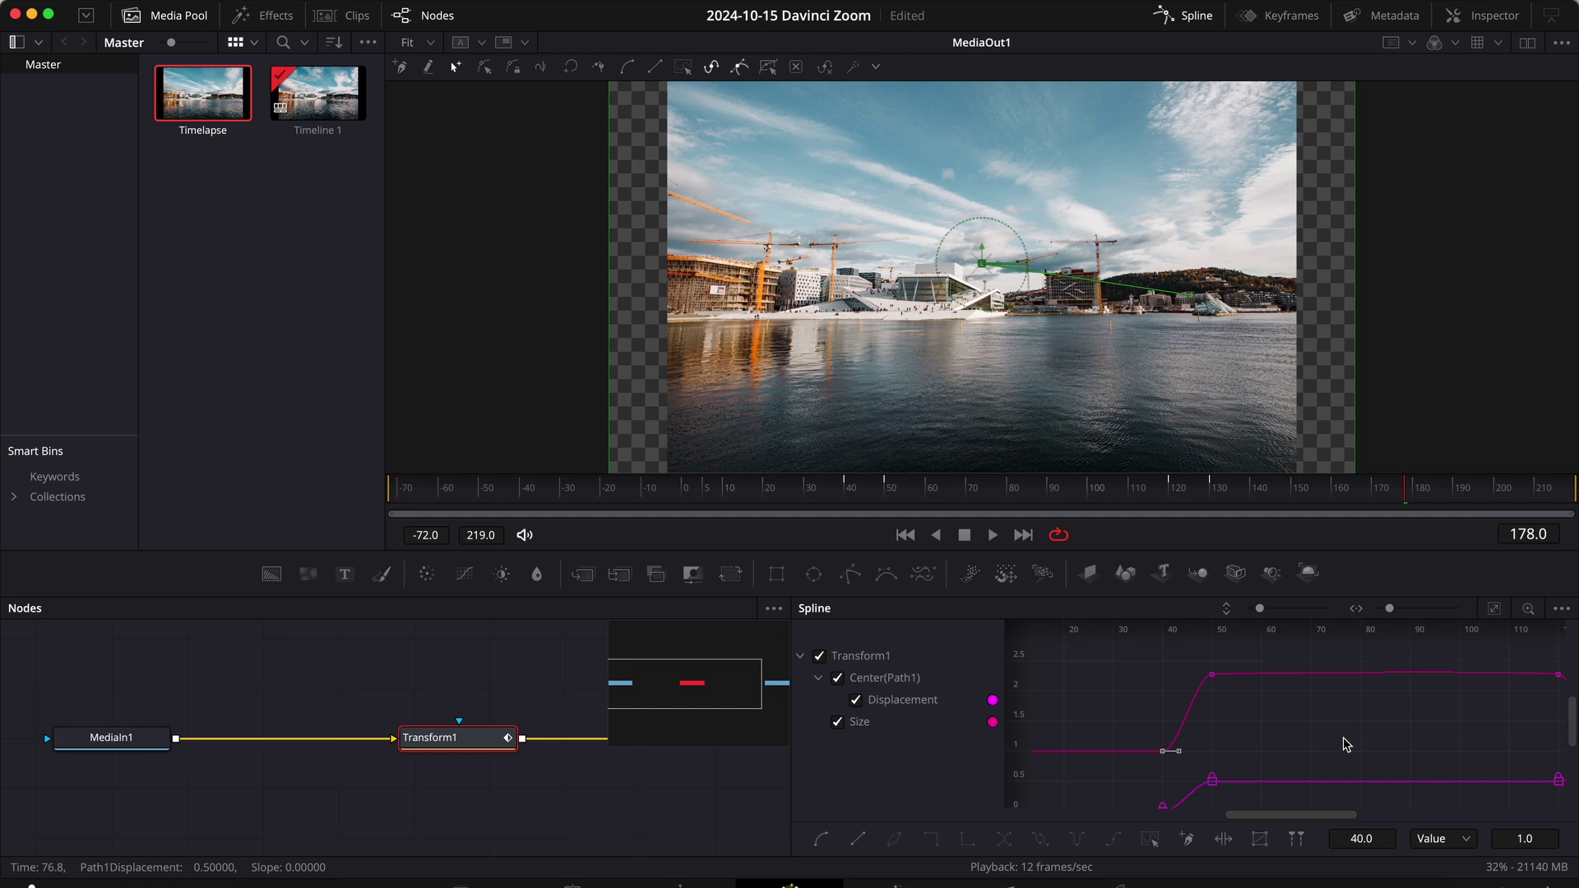
{"action": "scroll", "coordinate": [1345, 745], "scroll_direction": "right", "scroll_amount": 3}
{"action": "scroll", "coordinate": [1345, 744], "scroll_direction": "down", "scroll_amount": 1}
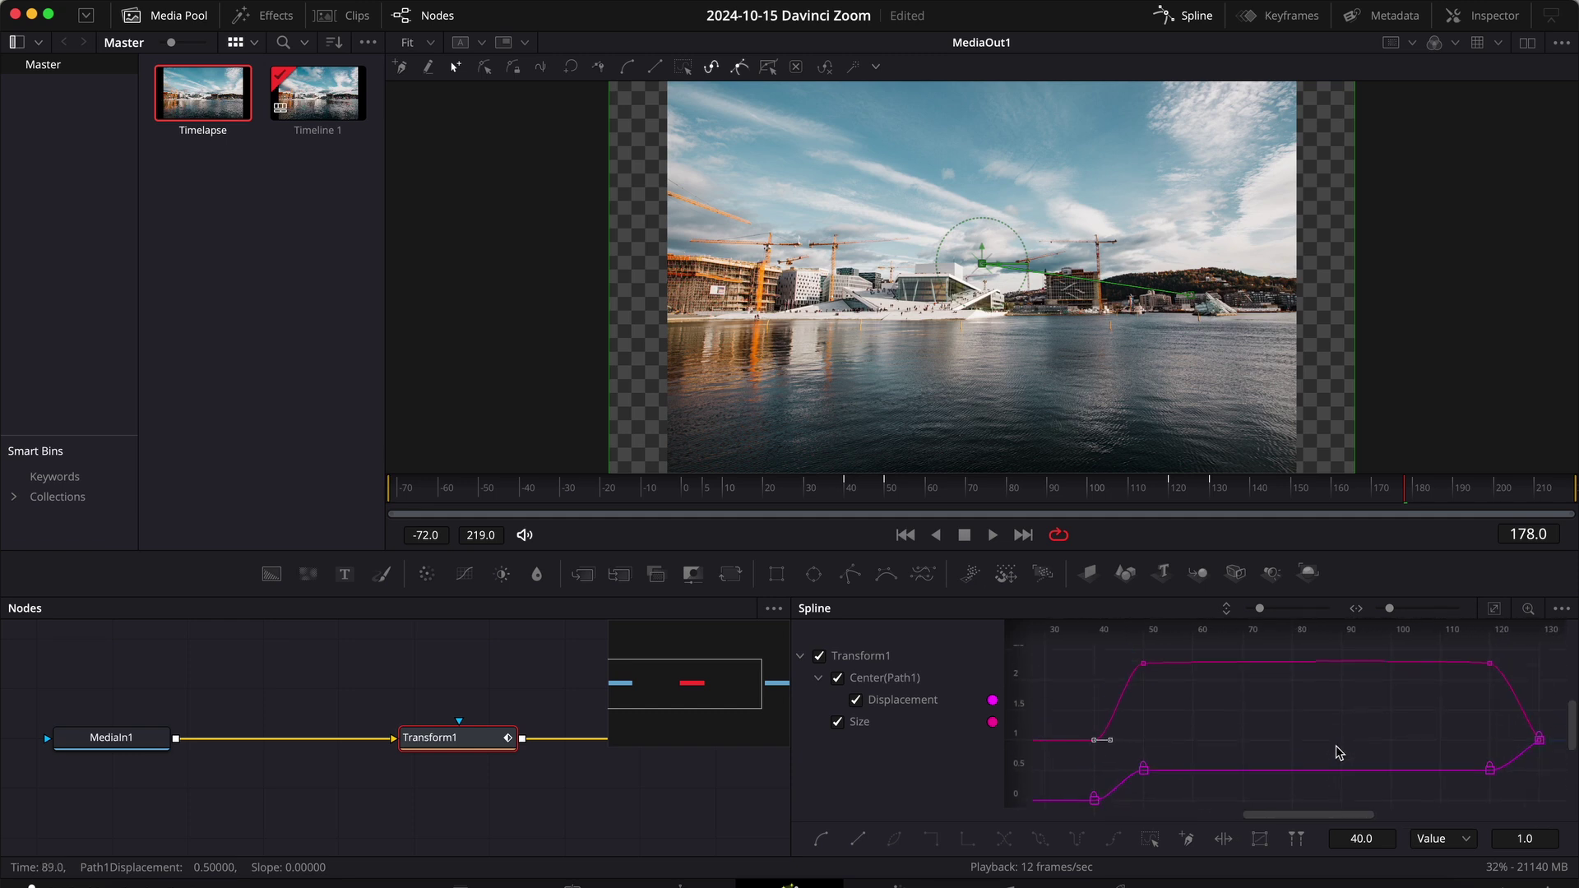
- Switch to the Edit page with Shift+4 and play Timeline 1 from the start
{"action": "key", "text": "shift+4"}
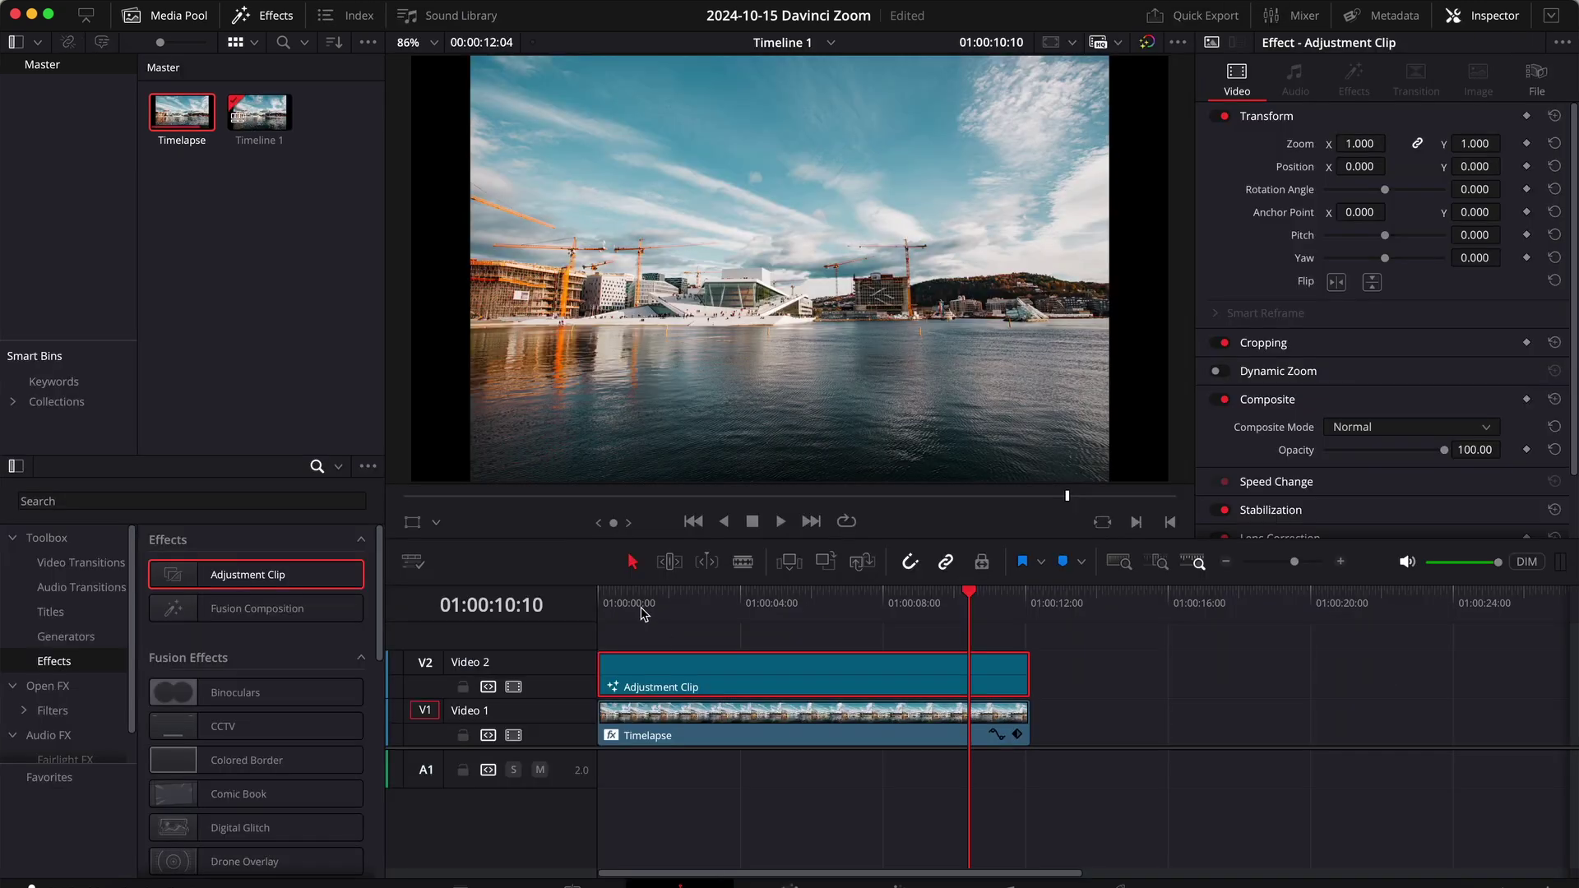
{"action": "left_click_drag", "start_coordinate": [629, 599], "coordinate": [553, 604]}
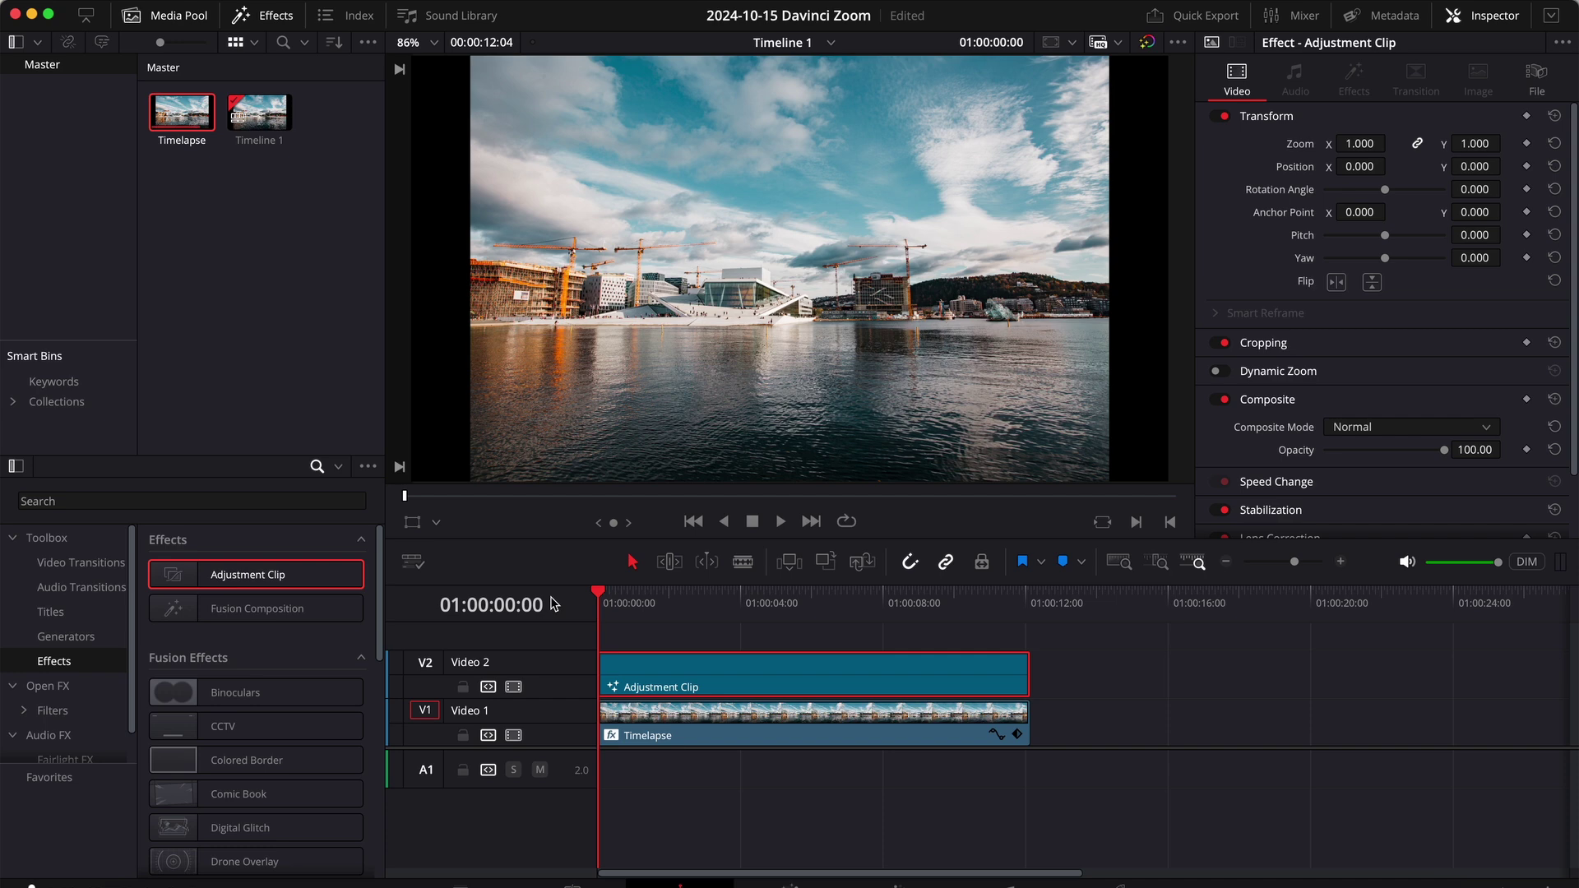
{"action": "key", "text": "space"}
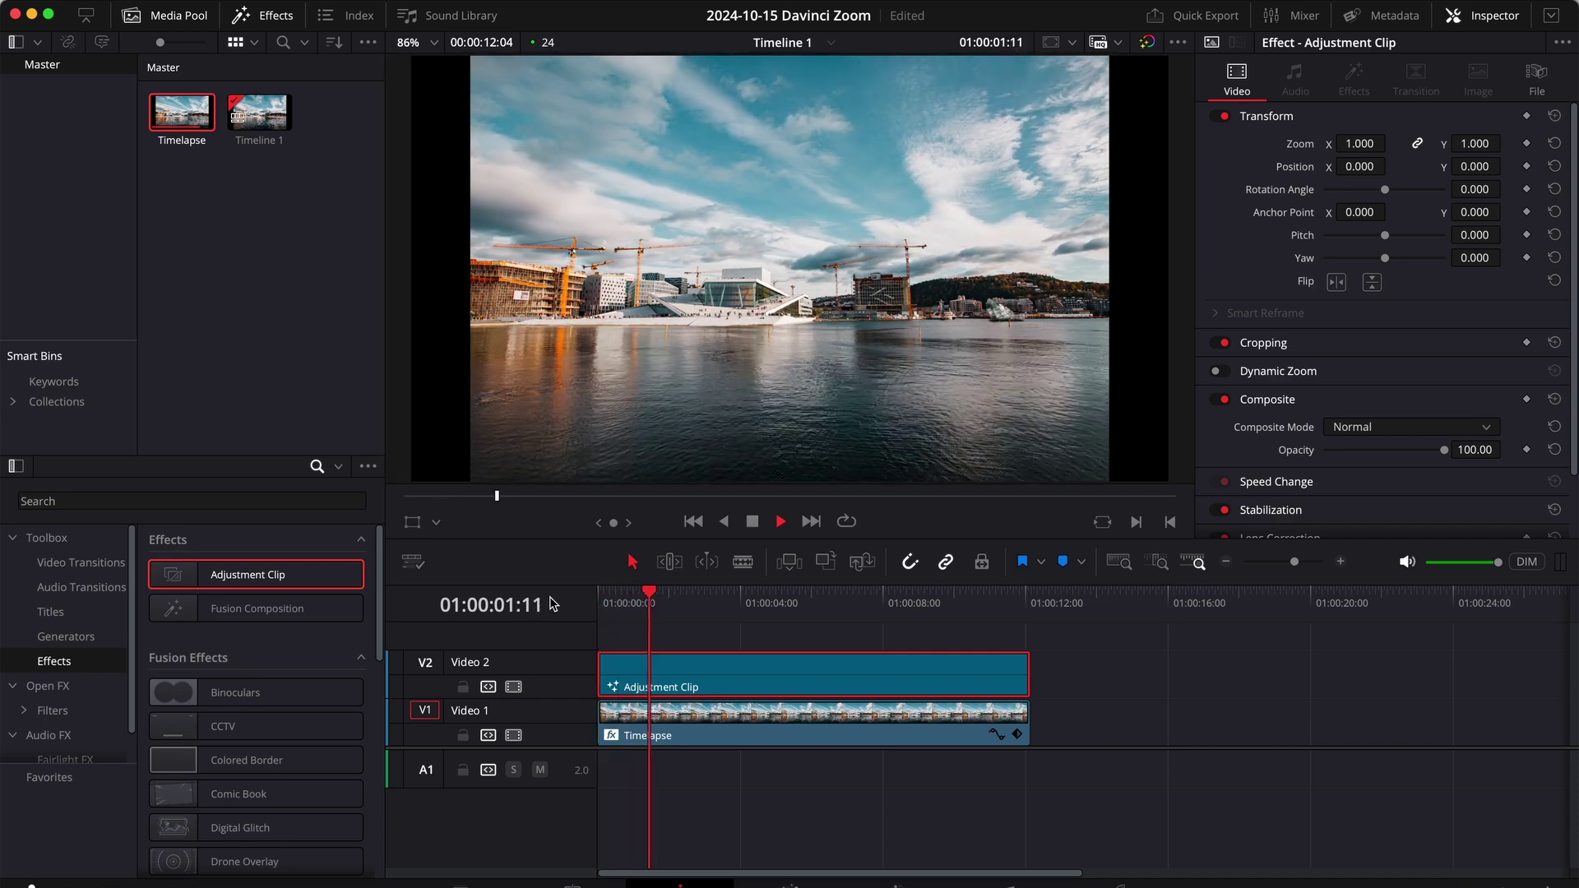